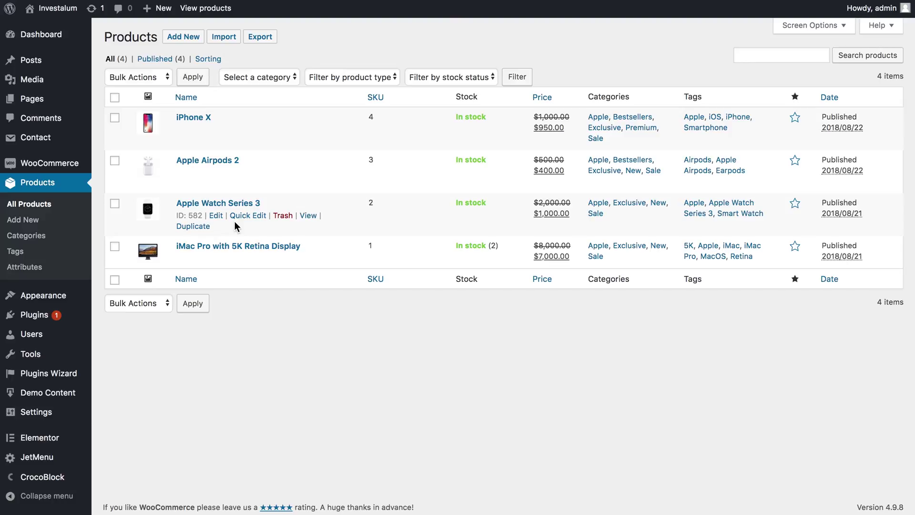
Create a new Jet Woo template titled "Product Template Tutorial" and open it for editing with Elementor.
mouse_move(53, 168)
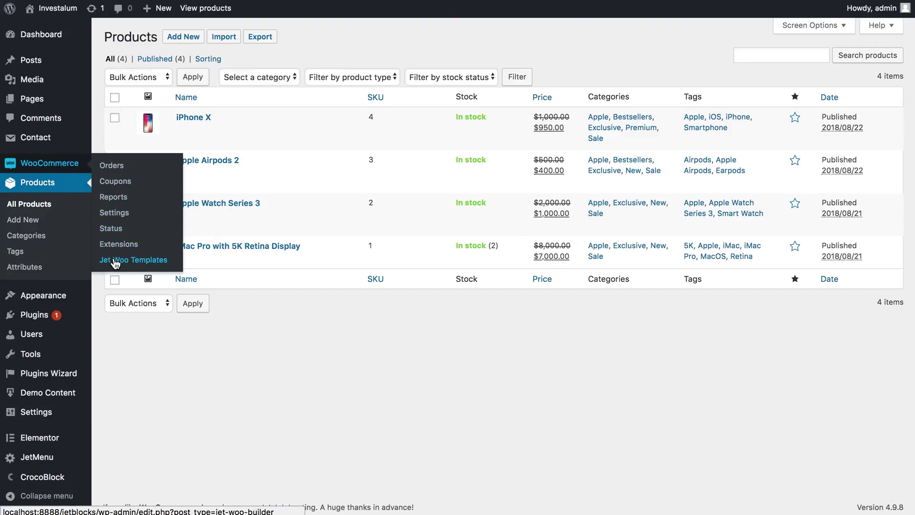
click(131, 262)
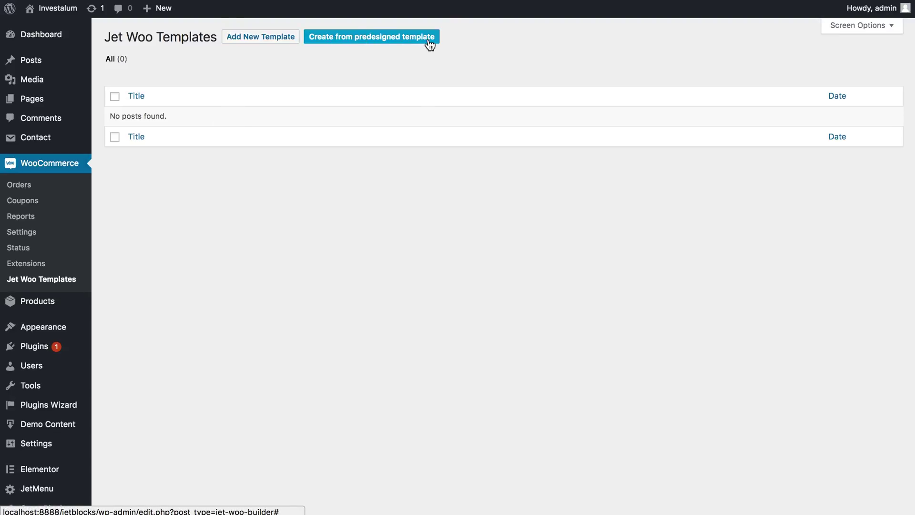
click(255, 41)
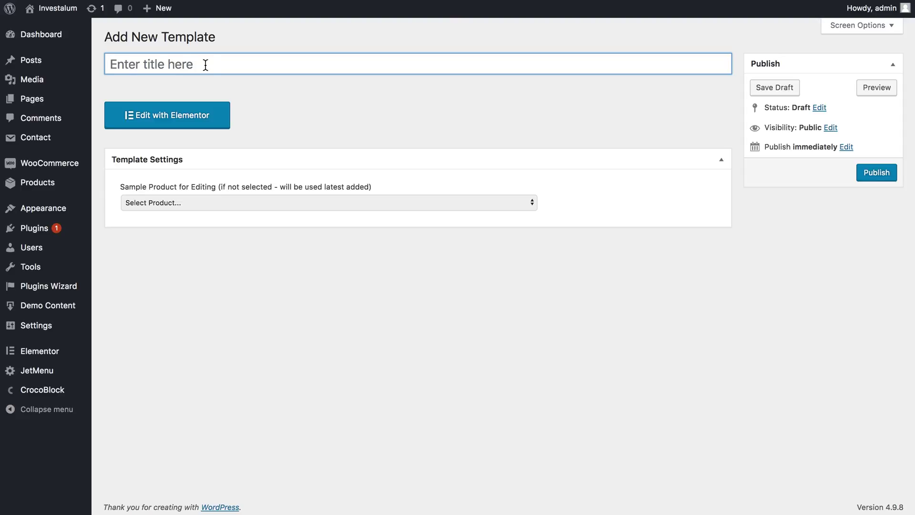
text(Product Template Tutorial)
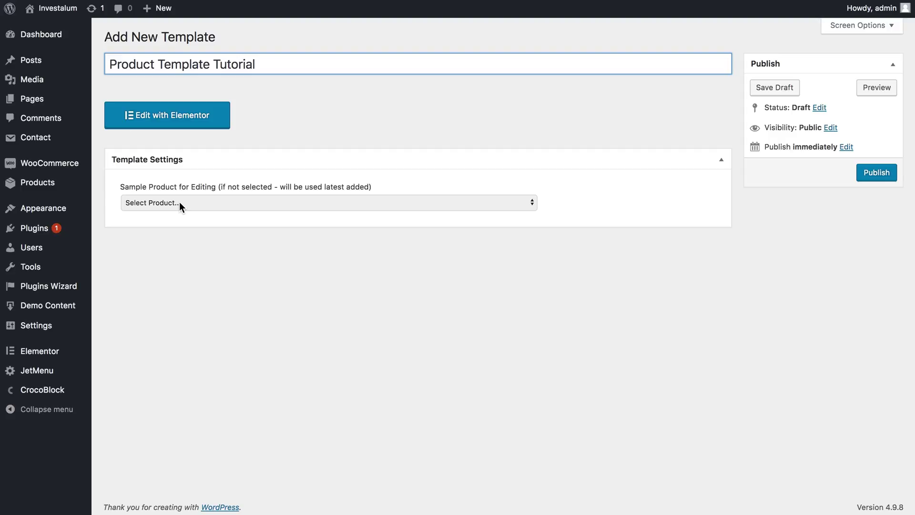
click(184, 133)
click(185, 125)
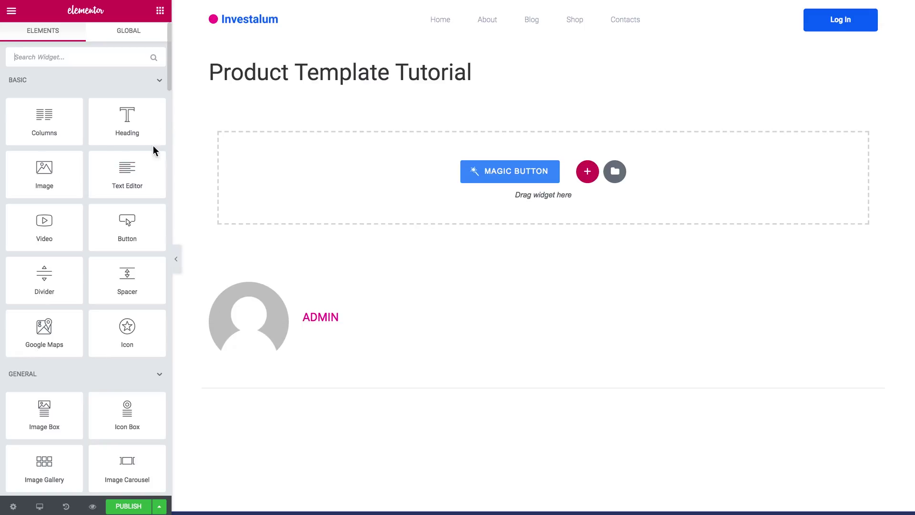
Look through the Jet Woo Builder widgets and add a section with two equal columns to the template.
scroll(115, 168, down, 20)
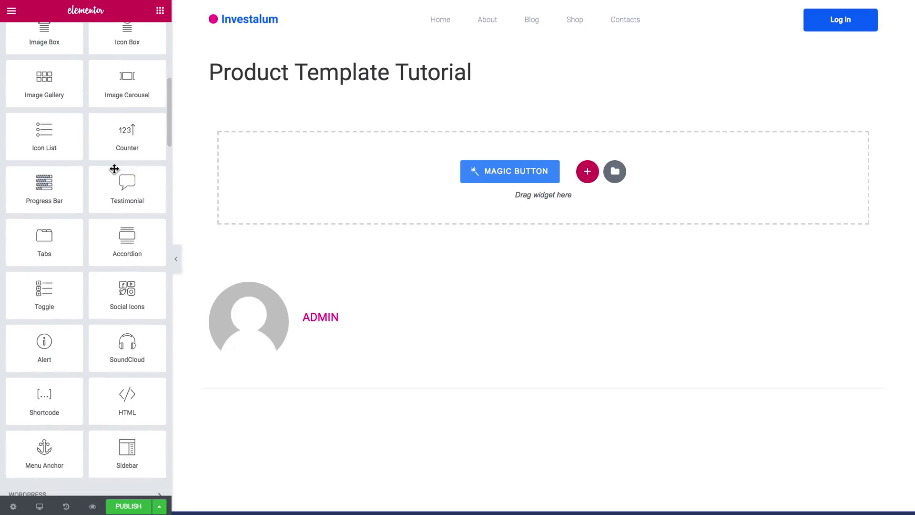
scroll(115, 169, down, 15)
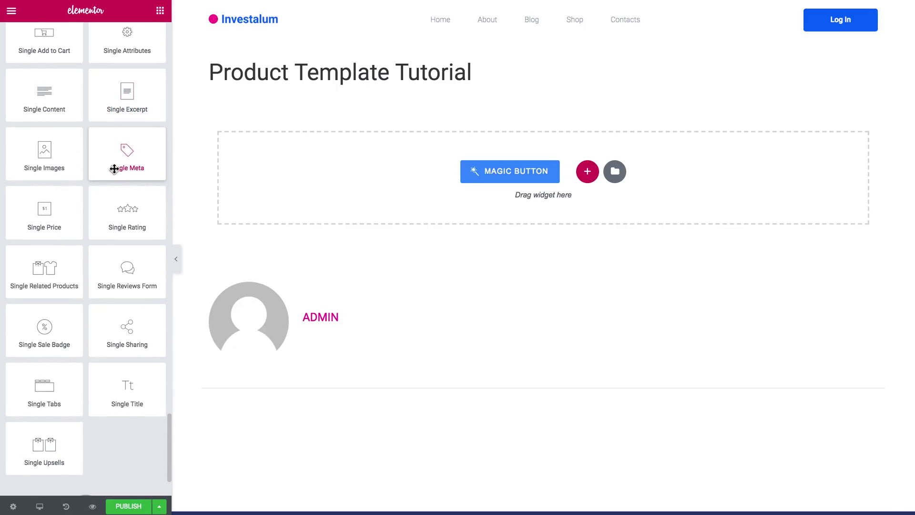
scroll(115, 168, up, 6)
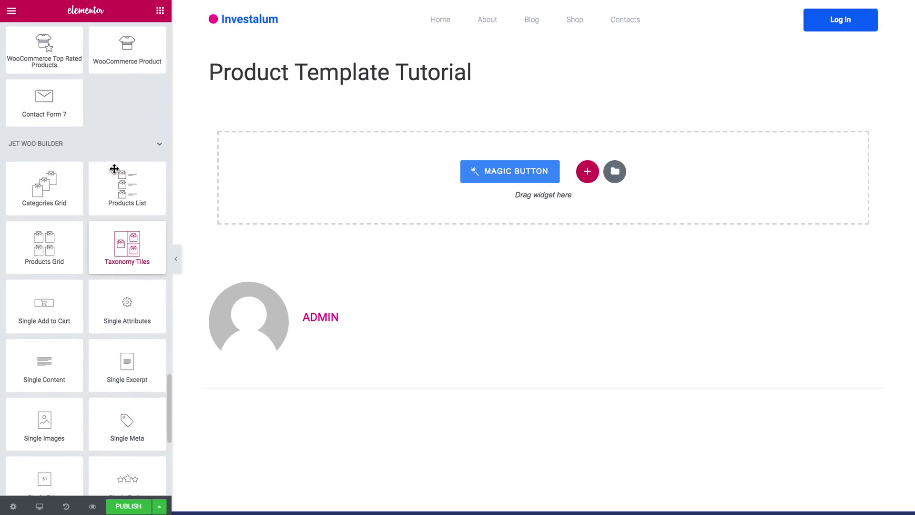
scroll(56, 270, down, 5)
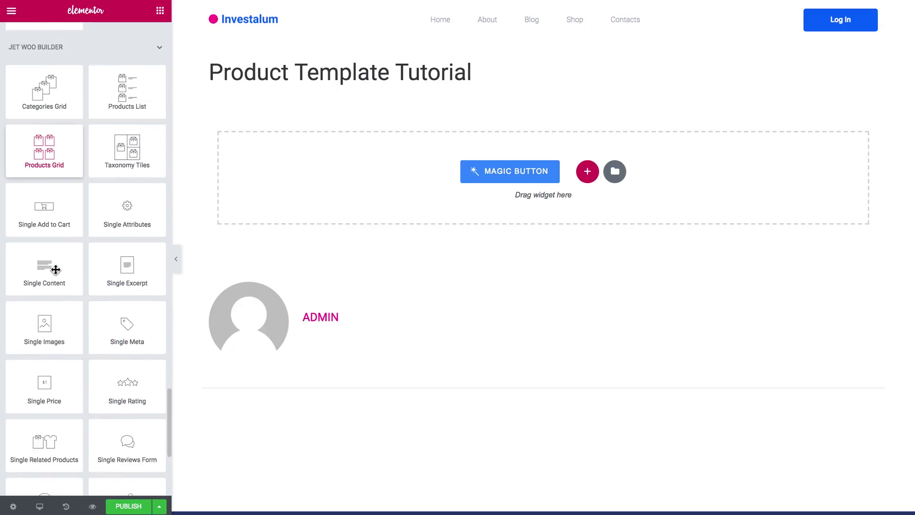
scroll(55, 270, up, 4)
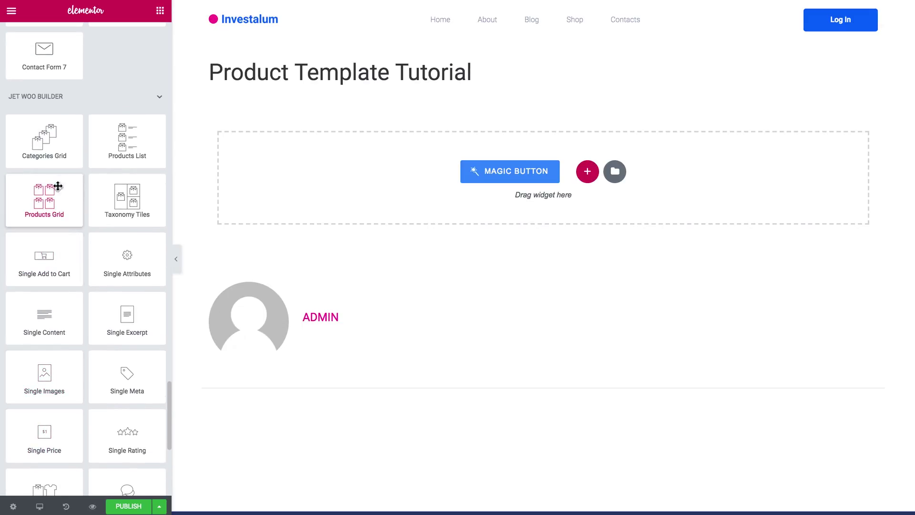
scroll(78, 200, down, 1)
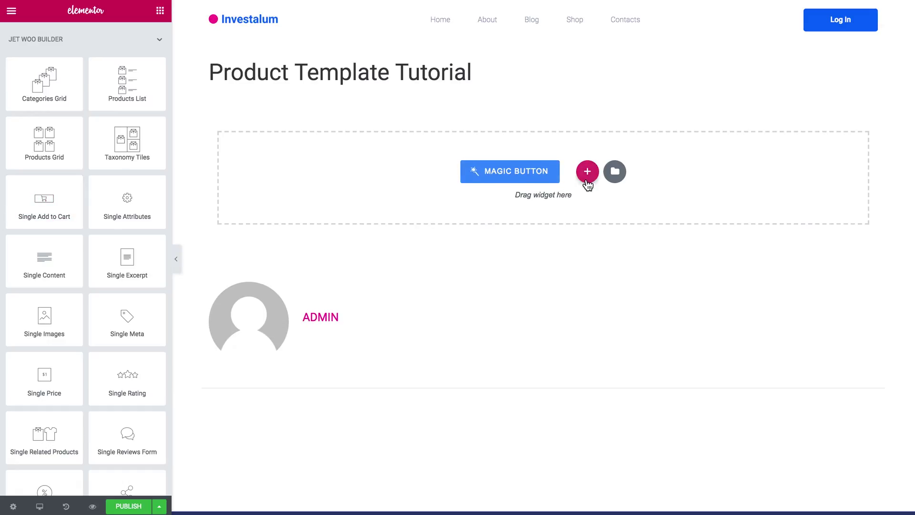
click(587, 177)
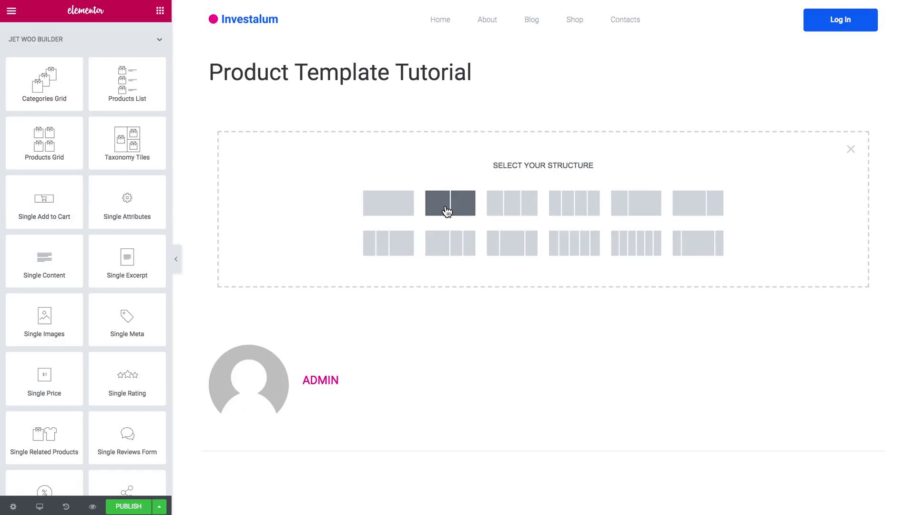
click(447, 212)
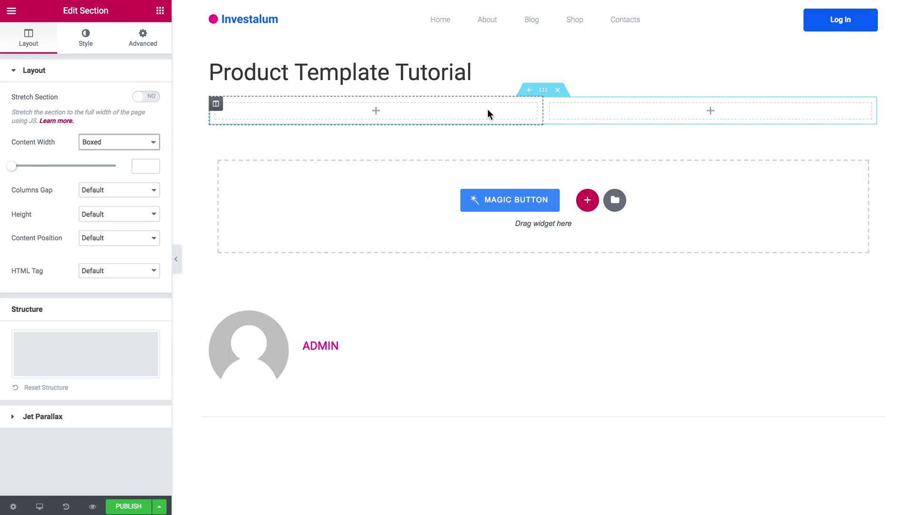
Place the Single Images widget in the first column of the new section.
click(160, 10)
scroll(76, 269, down, 8)
scroll(76, 269, down, 15)
scroll(76, 270, up, 4)
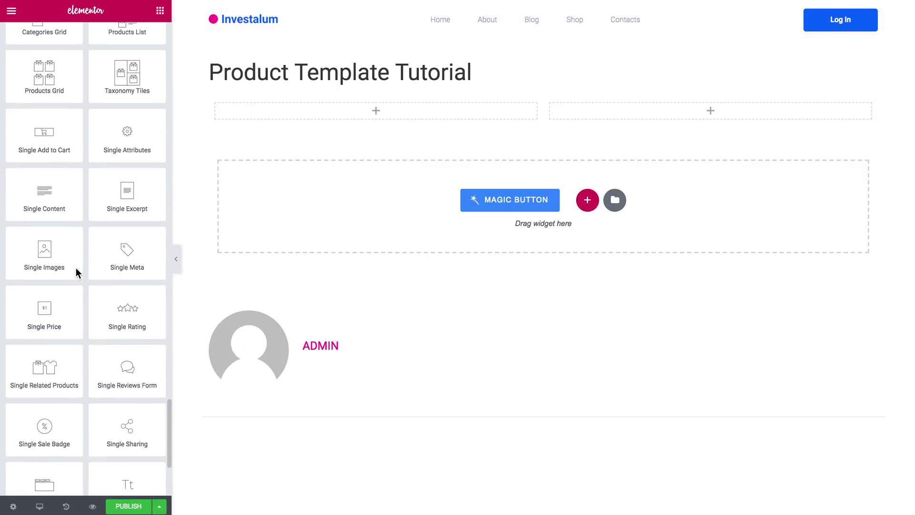
scroll(76, 271, up, 1)
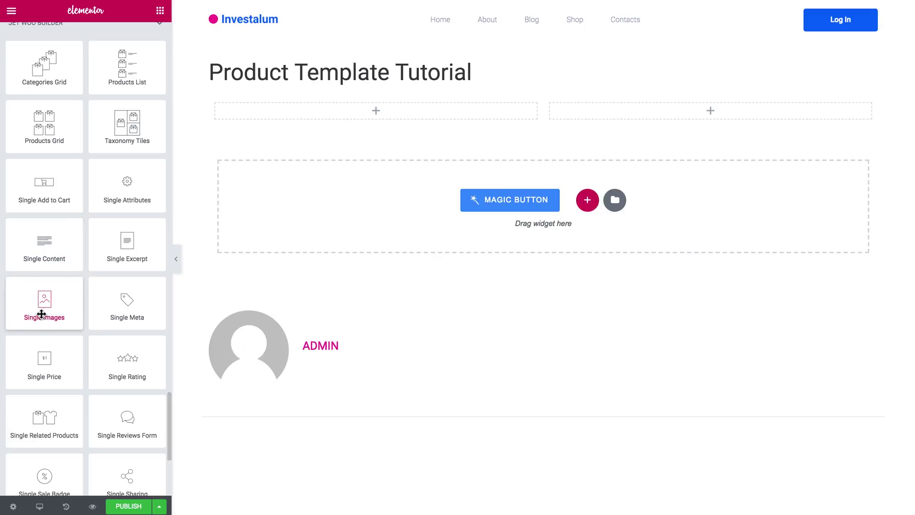
drag(35, 314, 323, 110)
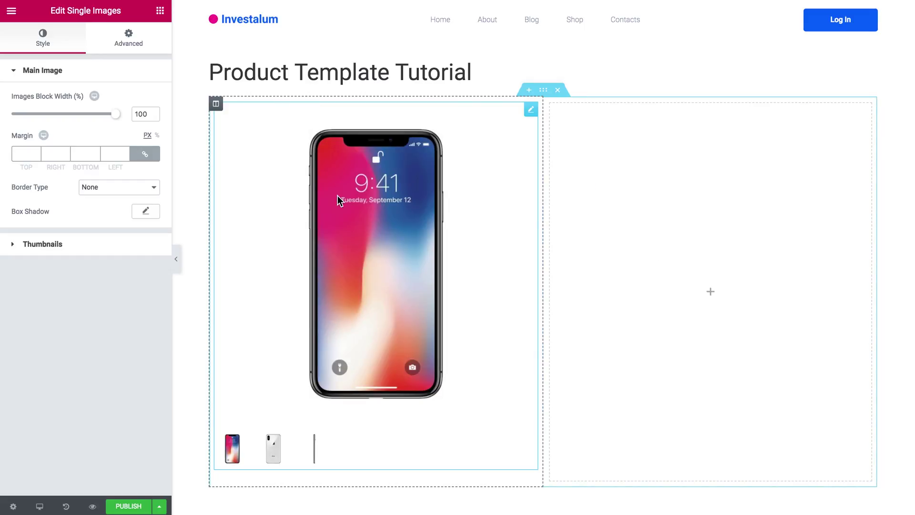
Preview the product's gallery images through their thumbnails and review the Single Images widget's thumbnail style settings.
click(281, 453)
click(316, 455)
click(280, 453)
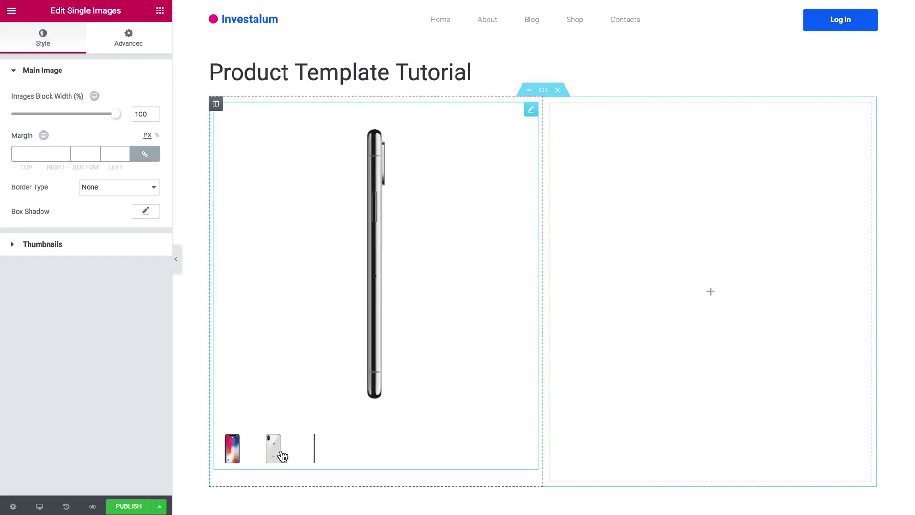
click(234, 453)
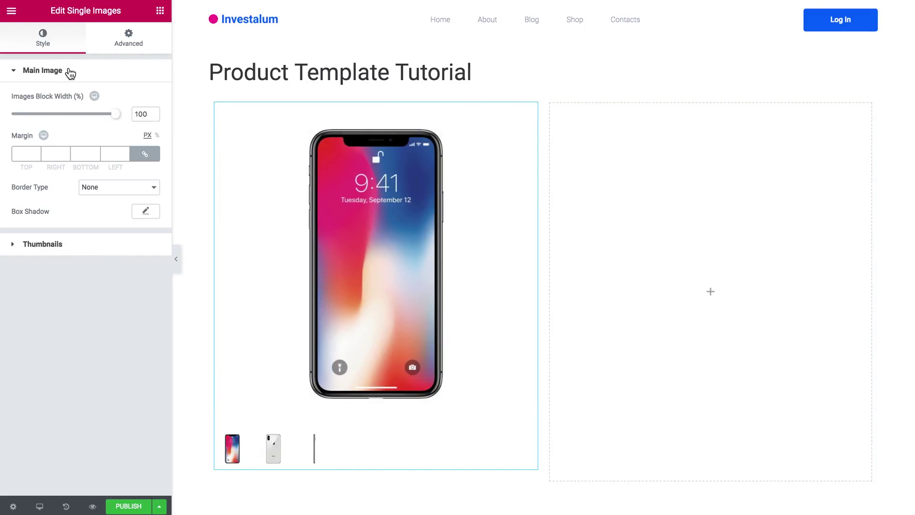
click(43, 244)
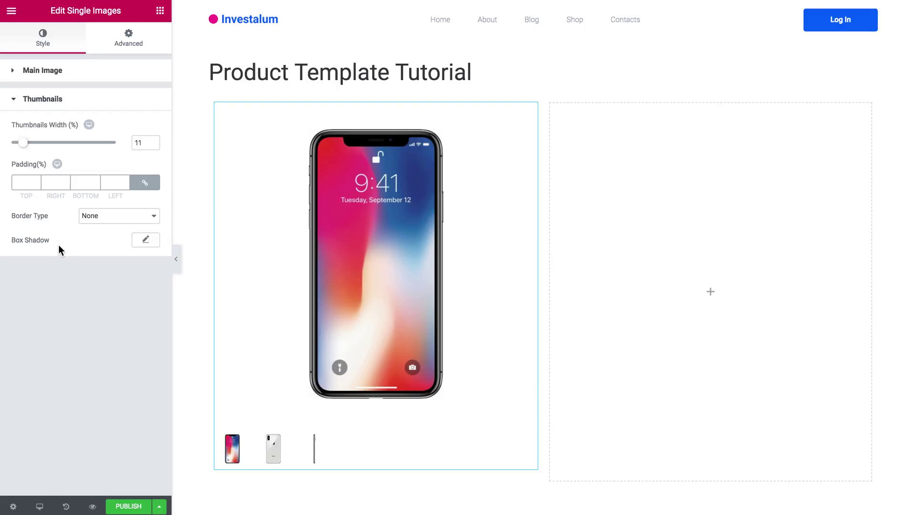
click(79, 113)
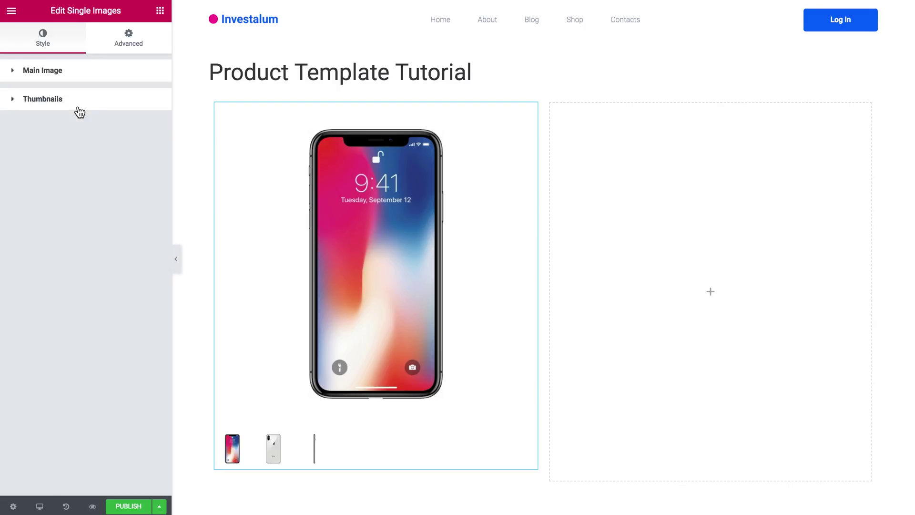
Place the Single Title widget in the empty second column and center its text.
click(160, 12)
scroll(75, 164, down, 20)
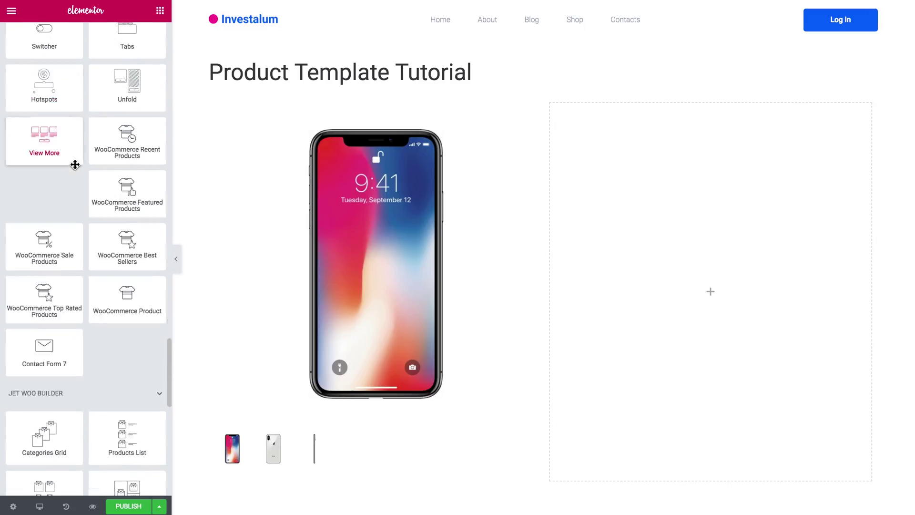
drag(115, 313, 656, 109)
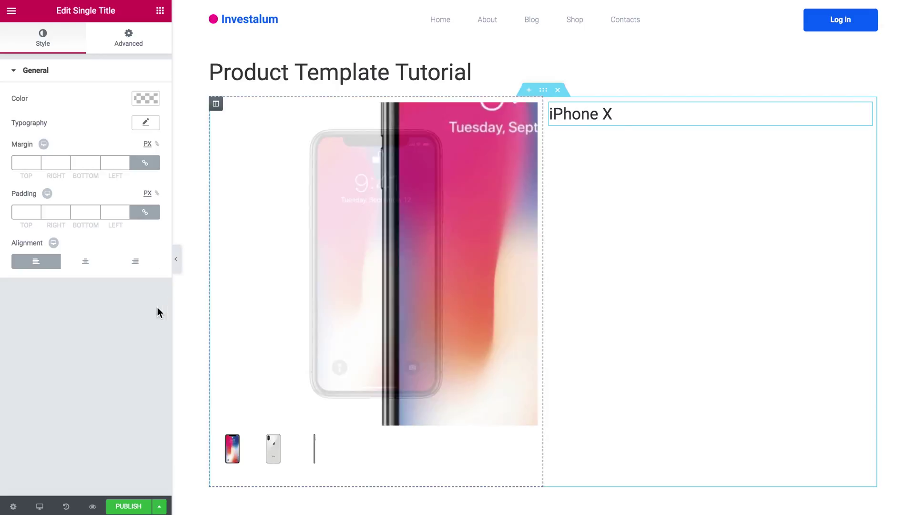
click(88, 268)
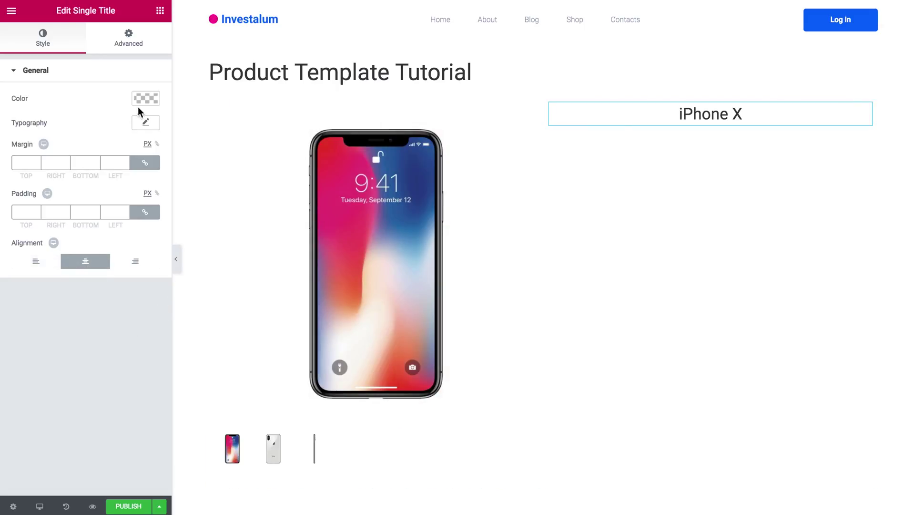
Set the product title's typography to a size of 30 px and a weight of 800.
click(146, 124)
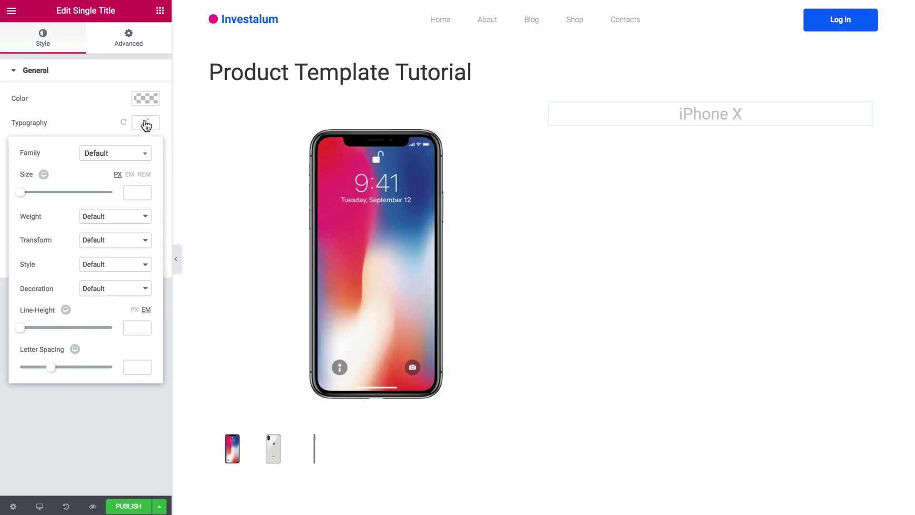
click(128, 189)
text(30)
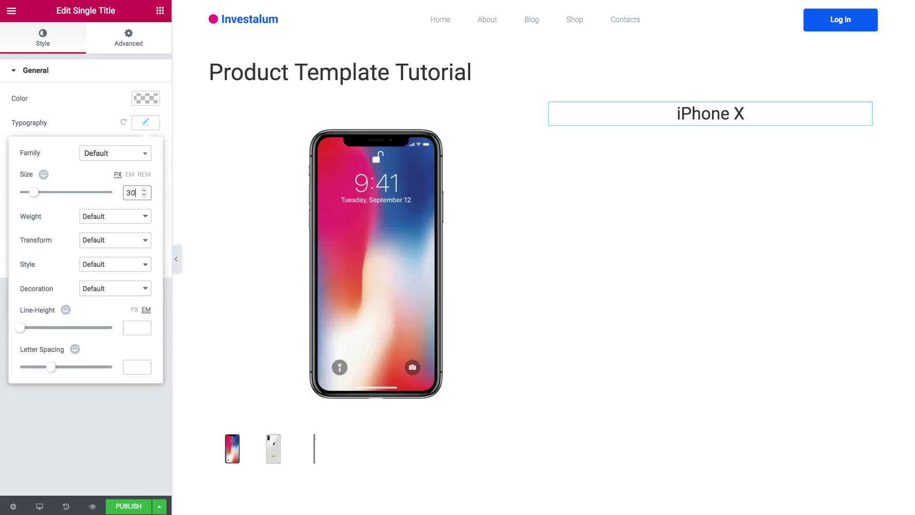
click(140, 217)
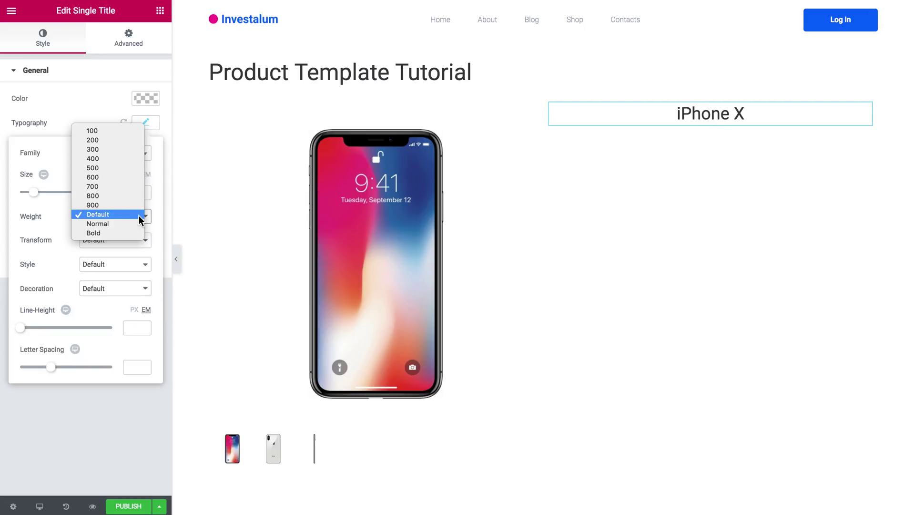
click(120, 193)
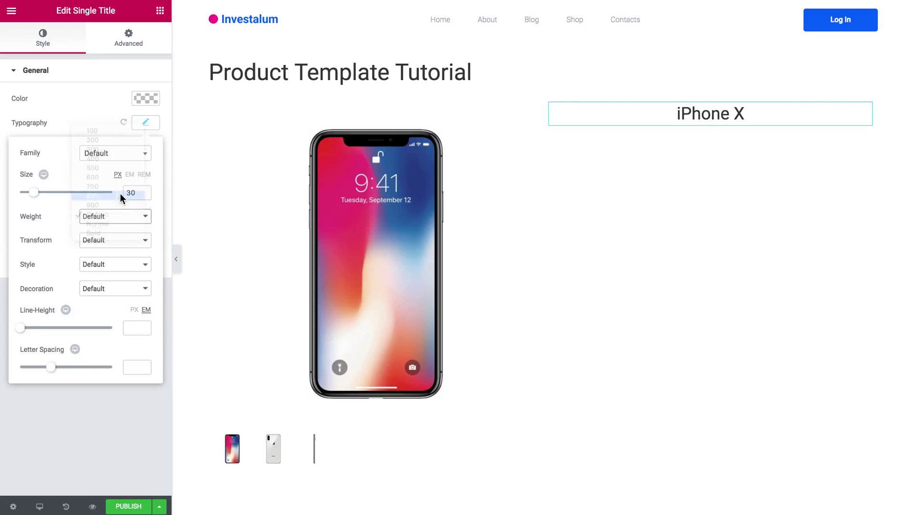
click(146, 123)
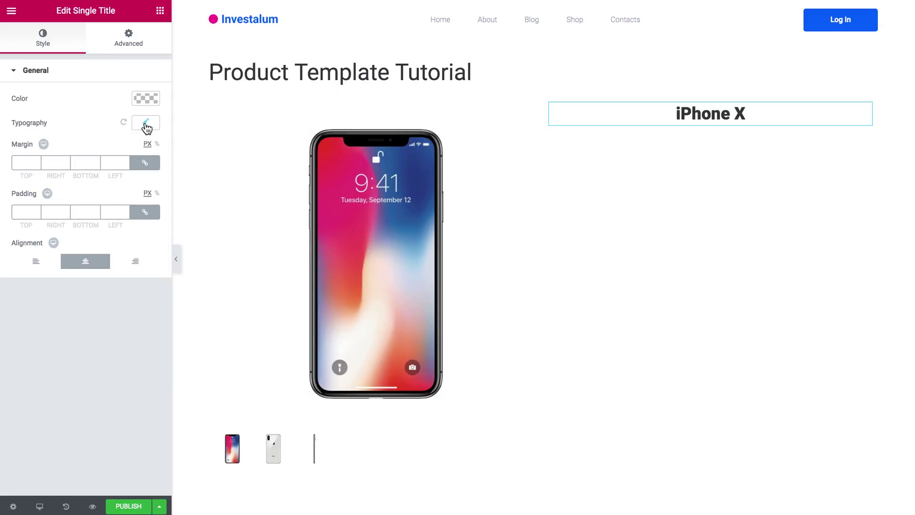
Place the Single Meta widget below the product title in the second column.
click(160, 10)
scroll(114, 146, down, 10)
scroll(114, 146, down, 15)
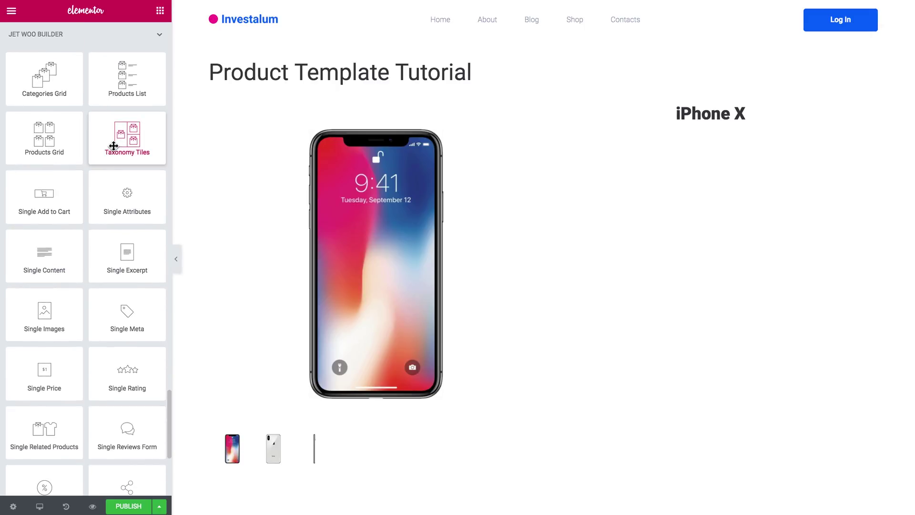
drag(115, 327, 705, 124)
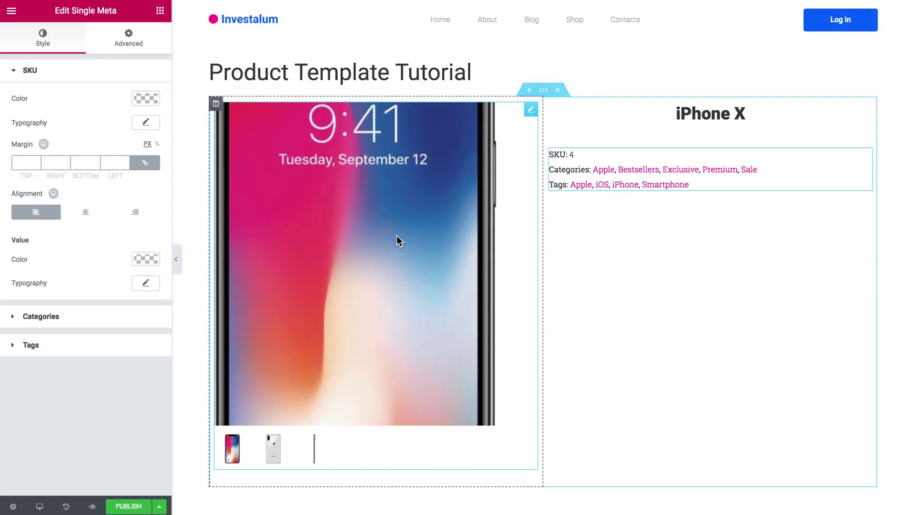
Center-align the SKU, Categories and Tags lines of the Single Meta widget.
click(86, 212)
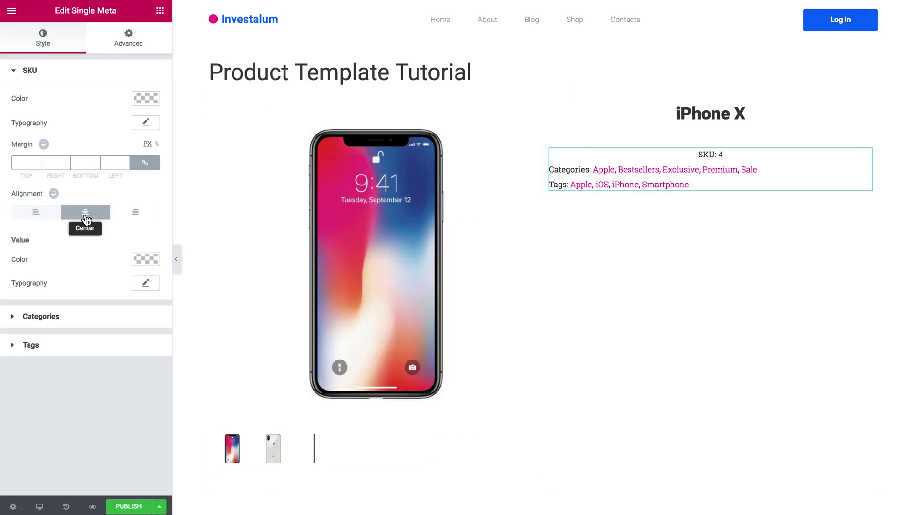
click(62, 320)
click(85, 242)
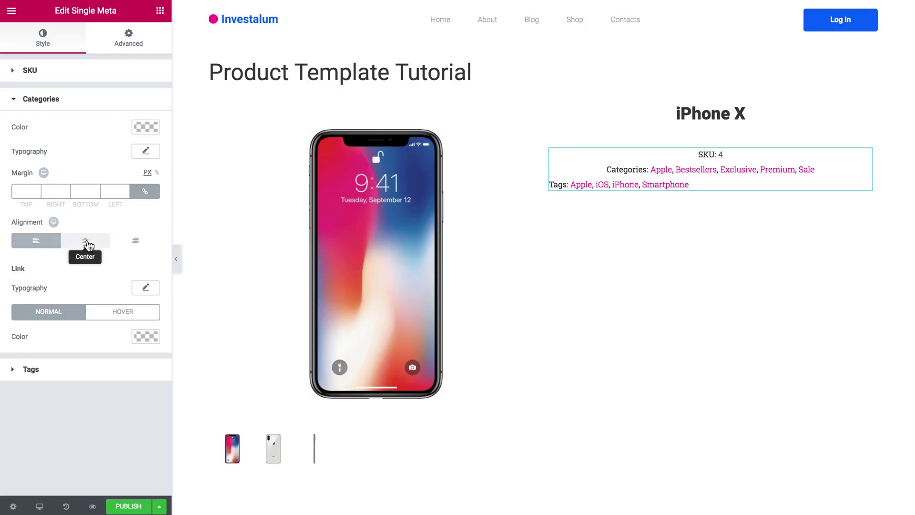
click(69, 378)
click(87, 269)
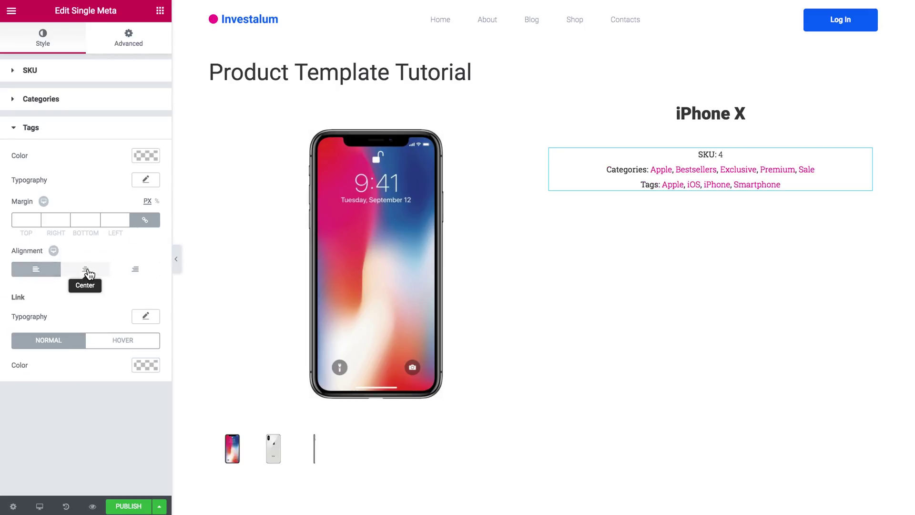
Place the Single Content widget below the product meta details in the second column and center its text.
click(156, 18)
scroll(92, 171, down, 15)
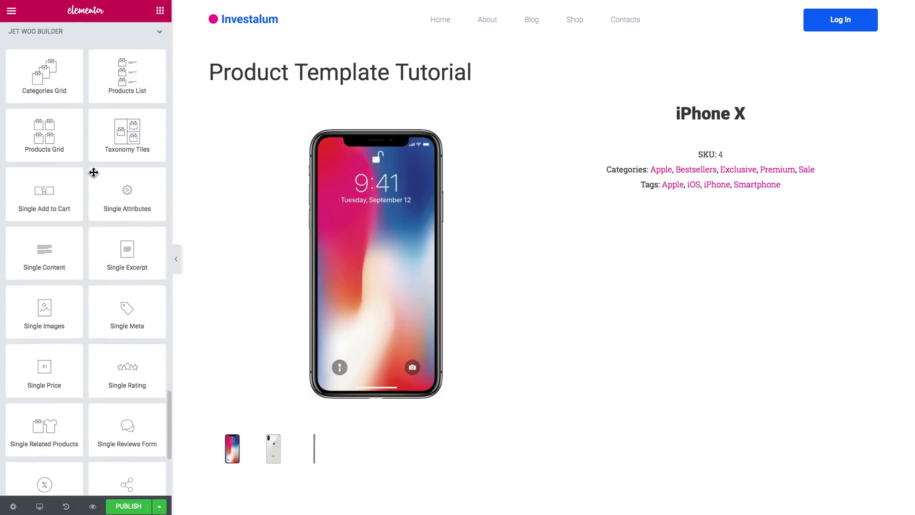
scroll(94, 172, up, 2)
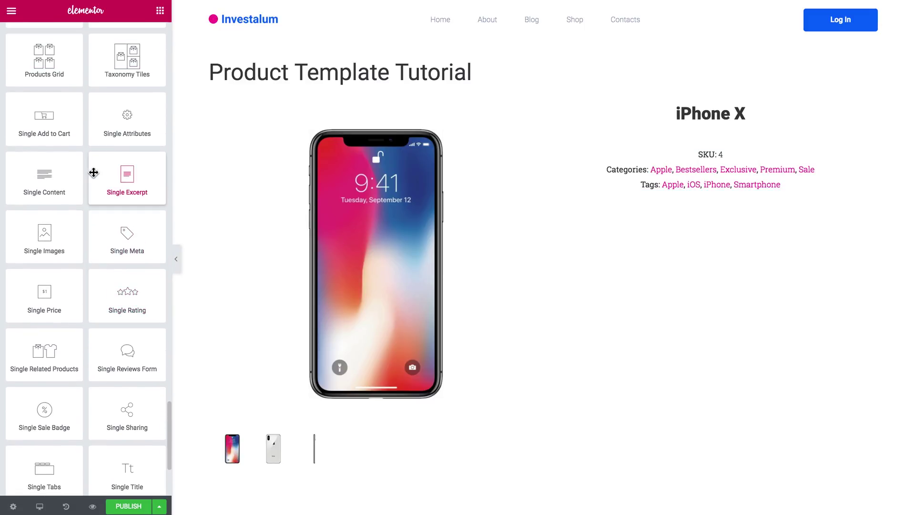
drag(38, 184, 726, 195)
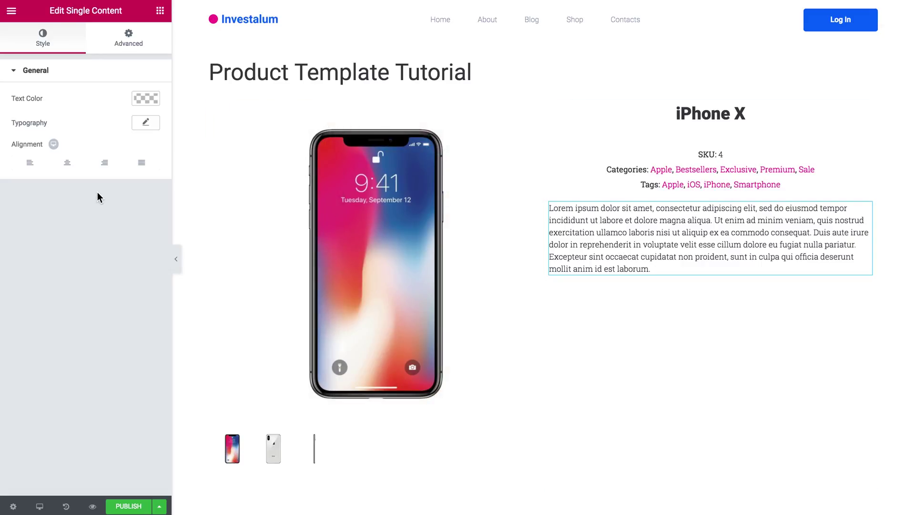
click(66, 163)
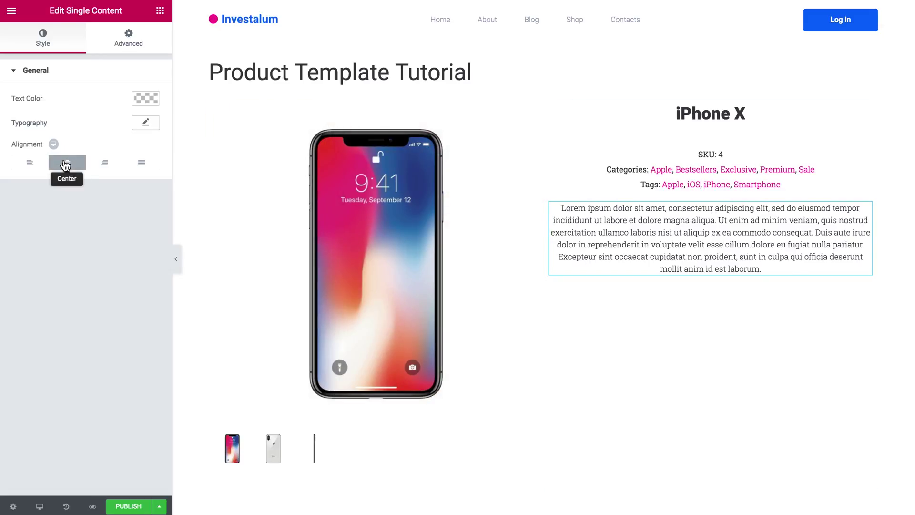
Place the Single Price widget between the meta details and the product description, center it and set the space between prices to 15.
click(160, 13)
scroll(100, 170, down, 15)
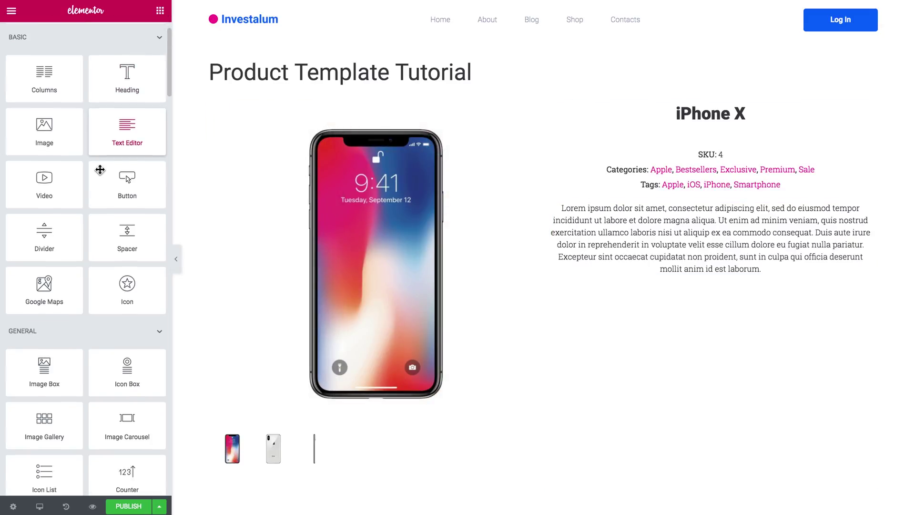
scroll(100, 170, down, 20)
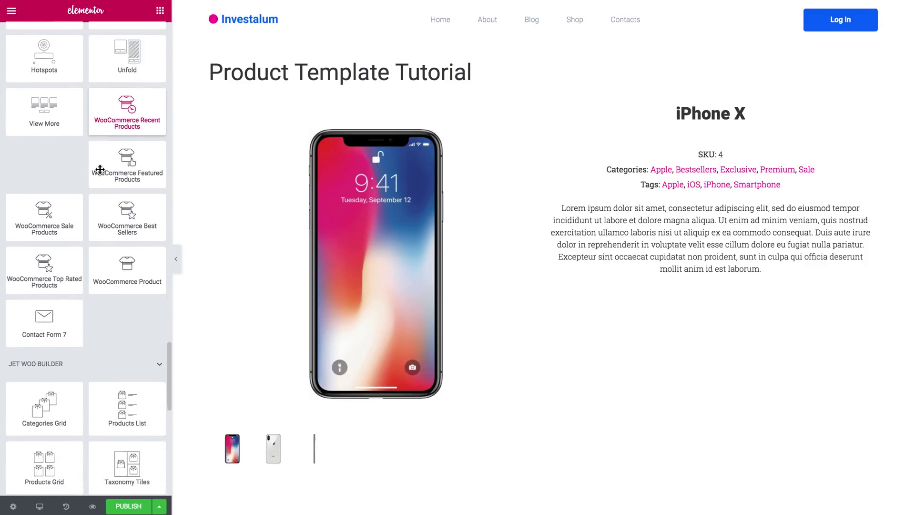
scroll(100, 170, down, 1)
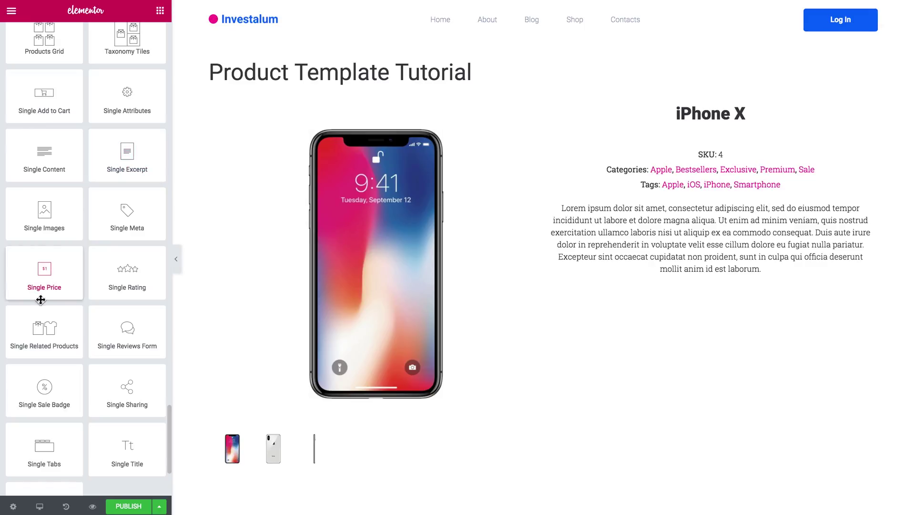
drag(35, 286, 683, 201)
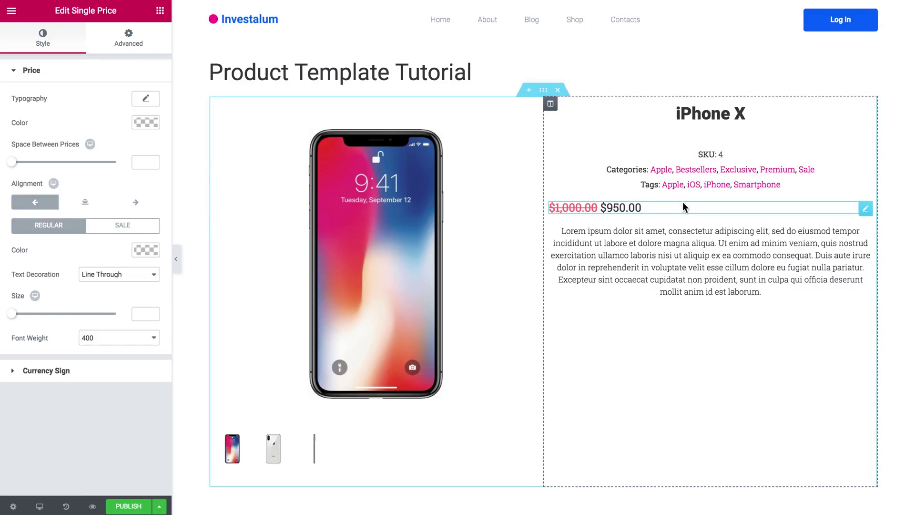
click(89, 201)
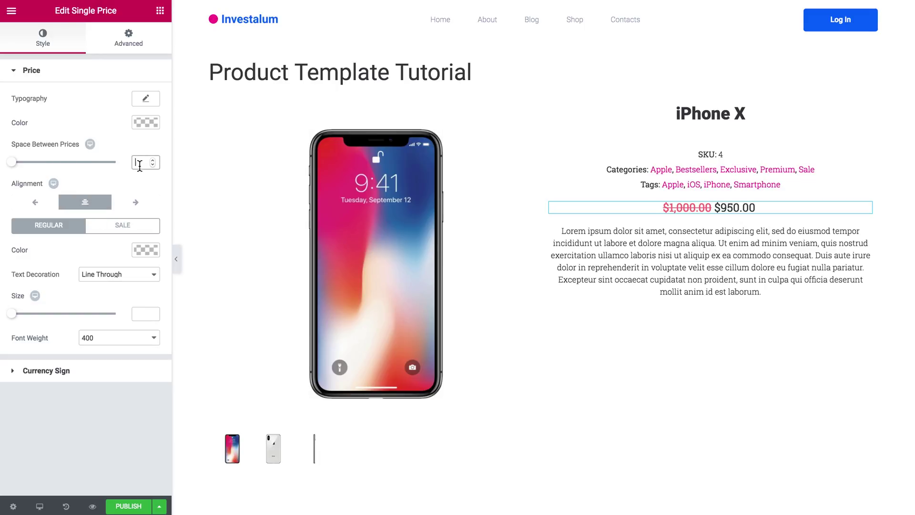
text(15)
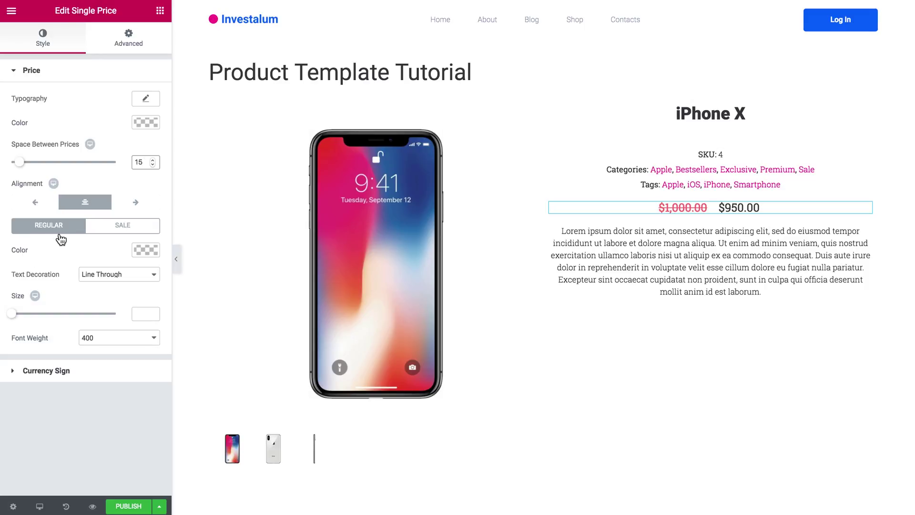
Set the sale price color to #ef5f45 by pasting the hex value.
click(123, 231)
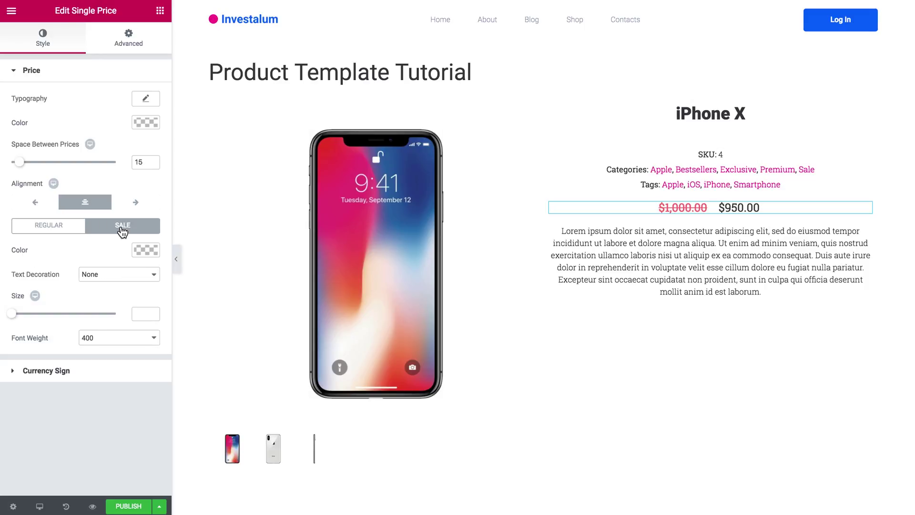
click(148, 254)
click(53, 247)
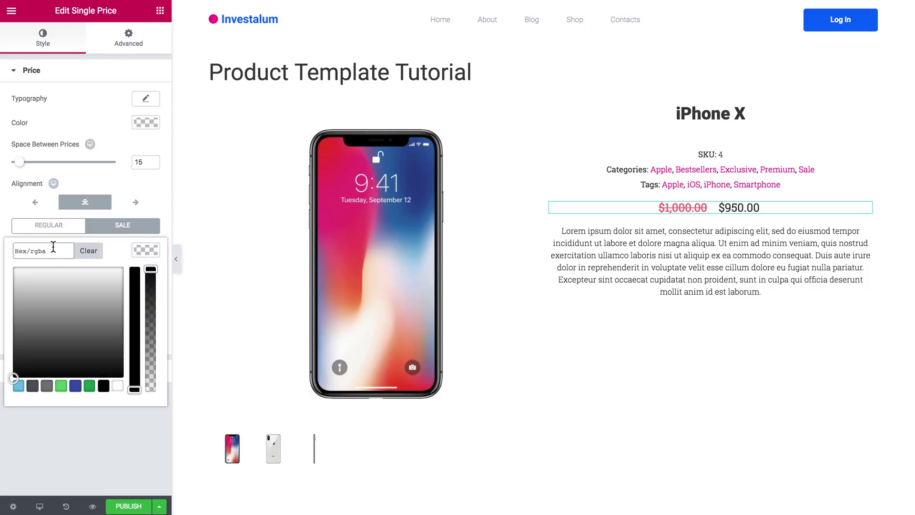
key(ctrl+v)
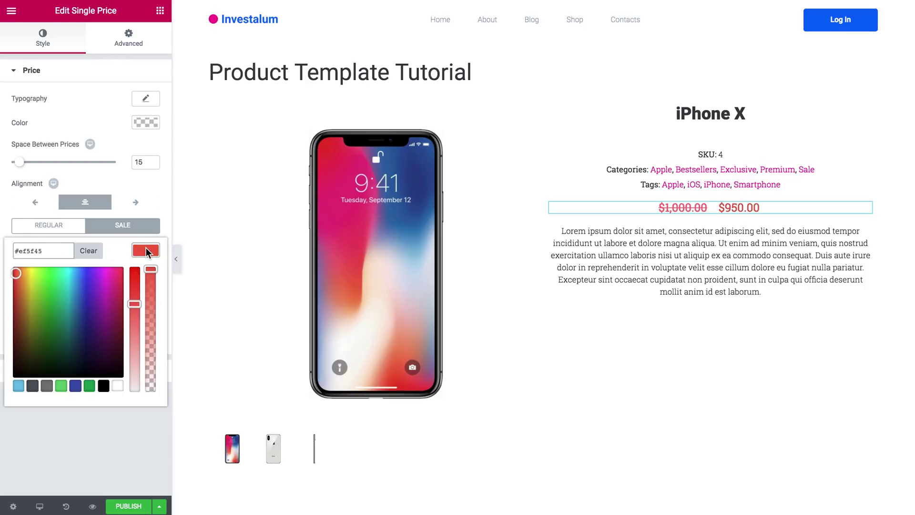
click(145, 248)
Set the regular price color to black (#000000).
click(61, 229)
click(143, 249)
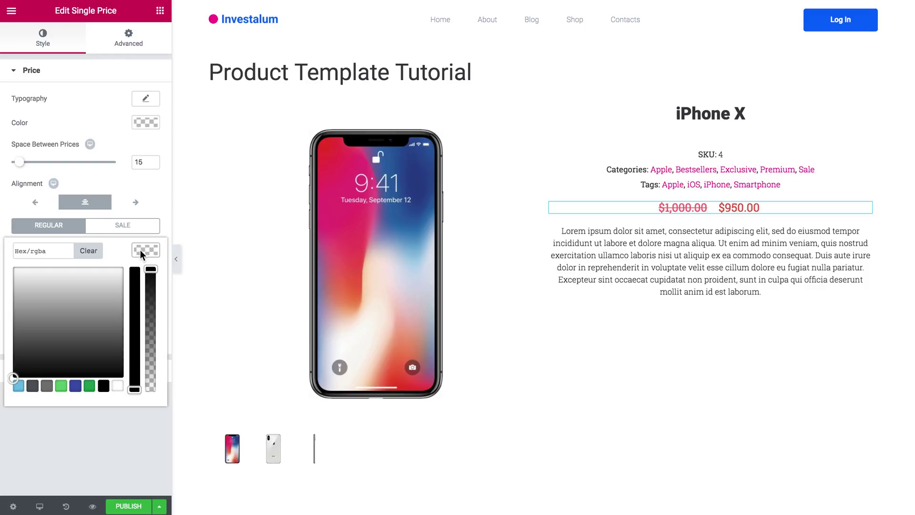
click(103, 386)
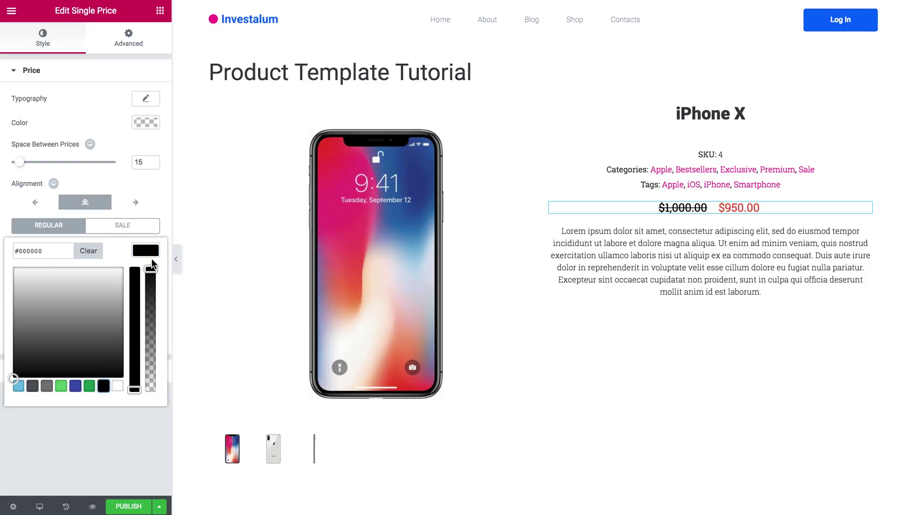
click(149, 252)
Set the regular price size to 20 and the sale price size to 25.
click(150, 319)
text(20)
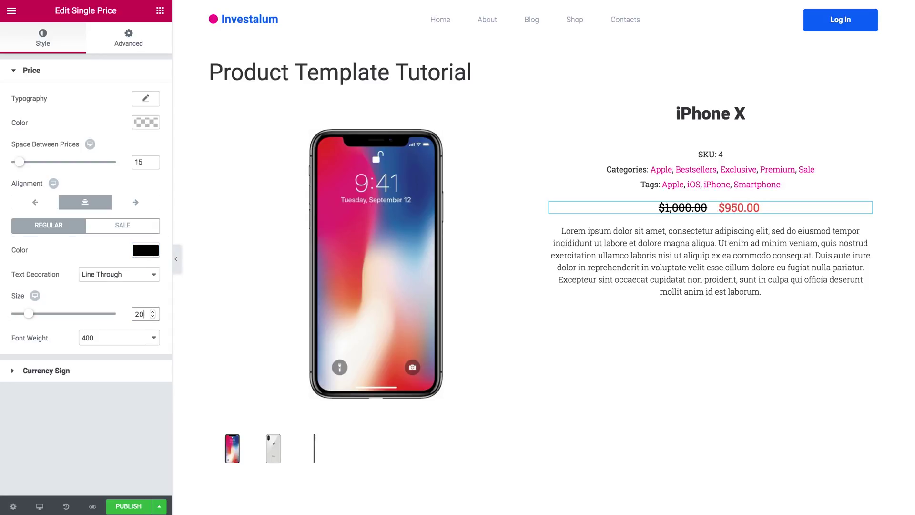
click(123, 228)
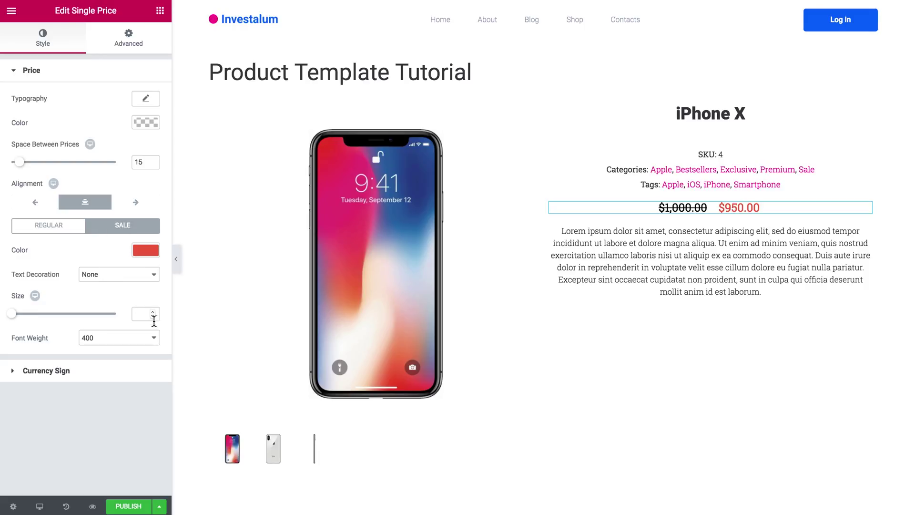
text(25)
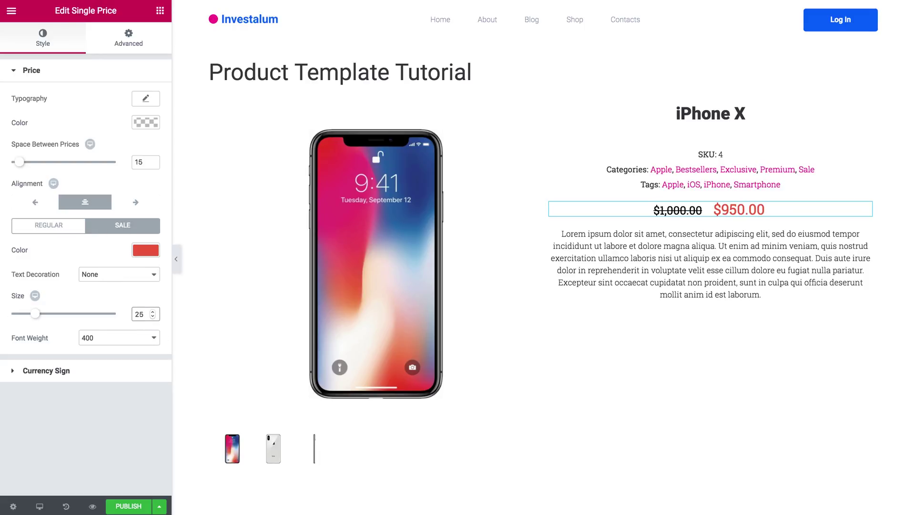
click(62, 73)
click(60, 106)
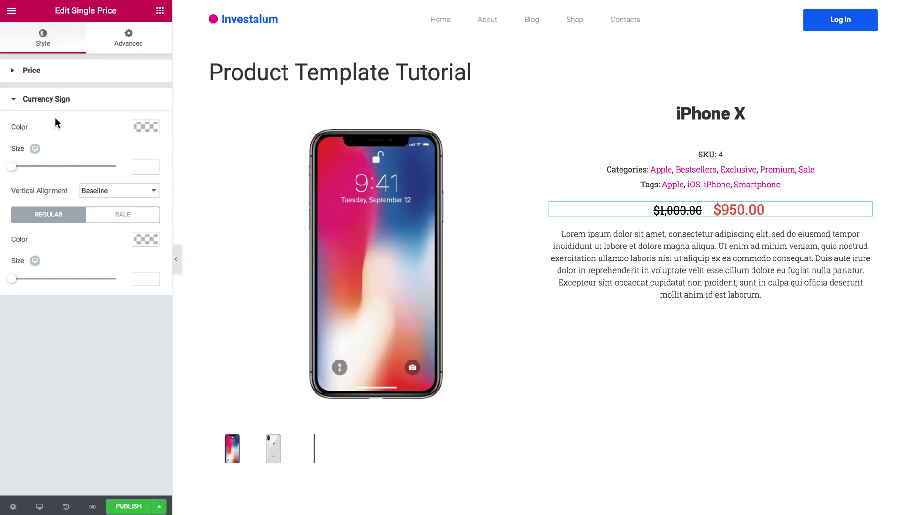
click(65, 107)
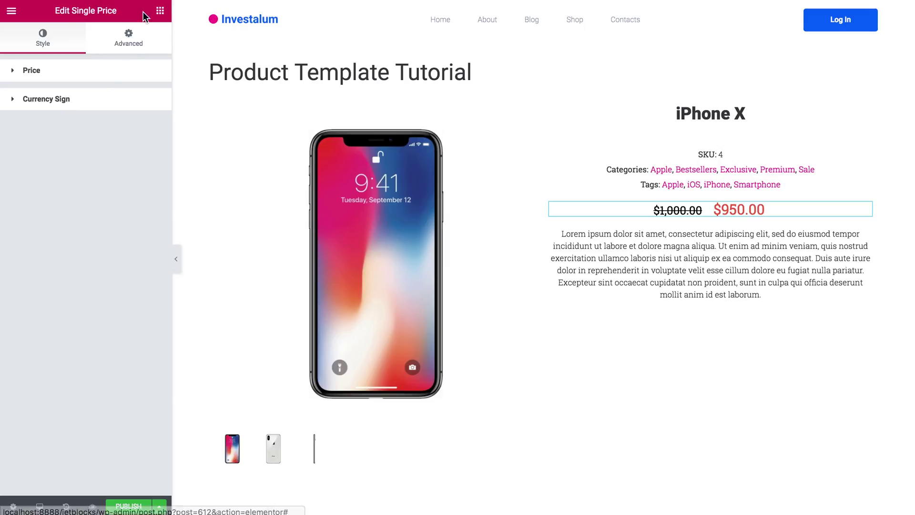
Place a Columns section below the product description and duplicate its first column to make three columns.
click(160, 10)
scroll(53, 326, down, 20)
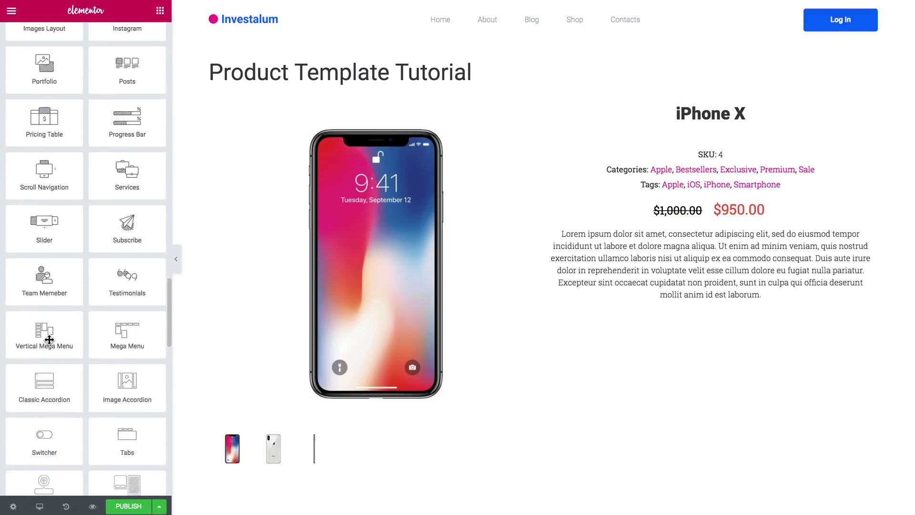
scroll(49, 339, up, 4)
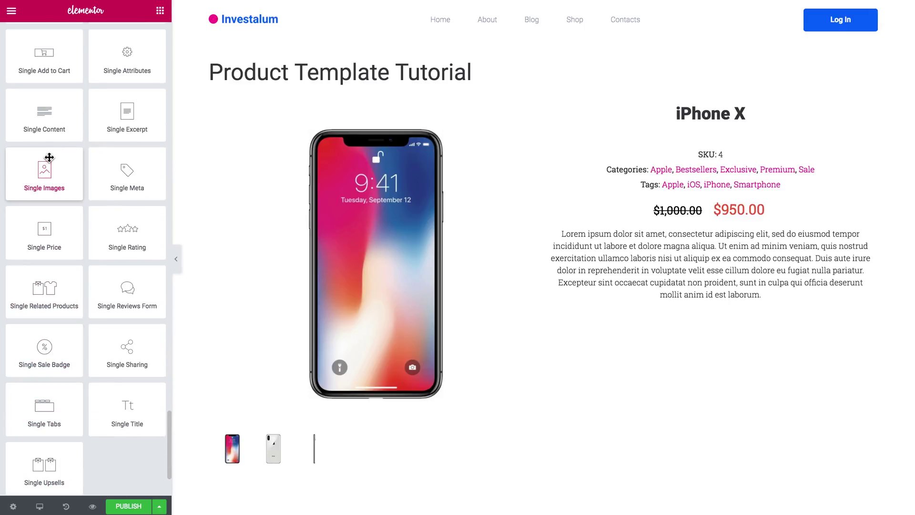
scroll(49, 157, up, 2)
scroll(61, 152, up, 15)
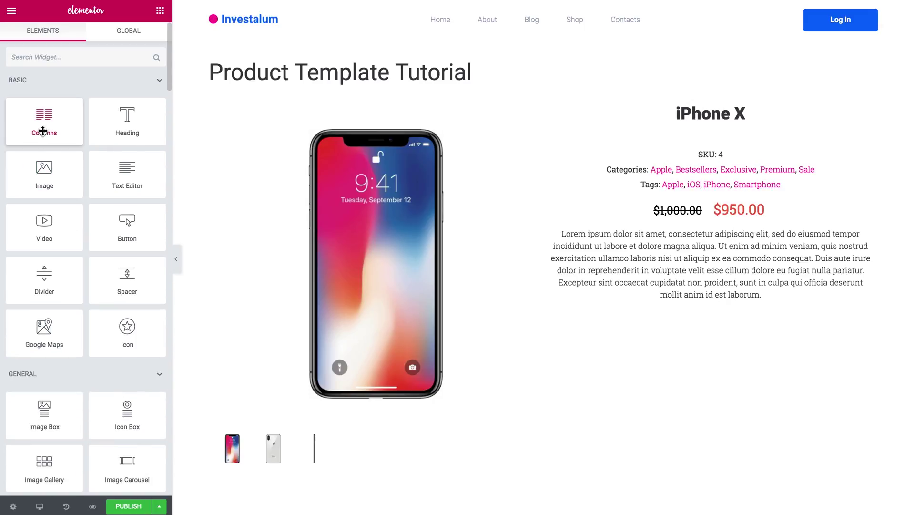
drag(37, 130, 701, 298)
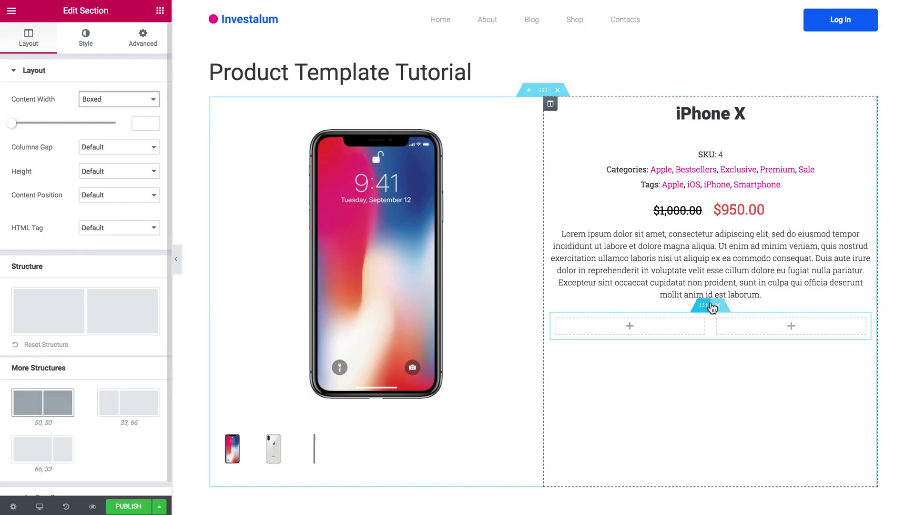
right_click(562, 320)
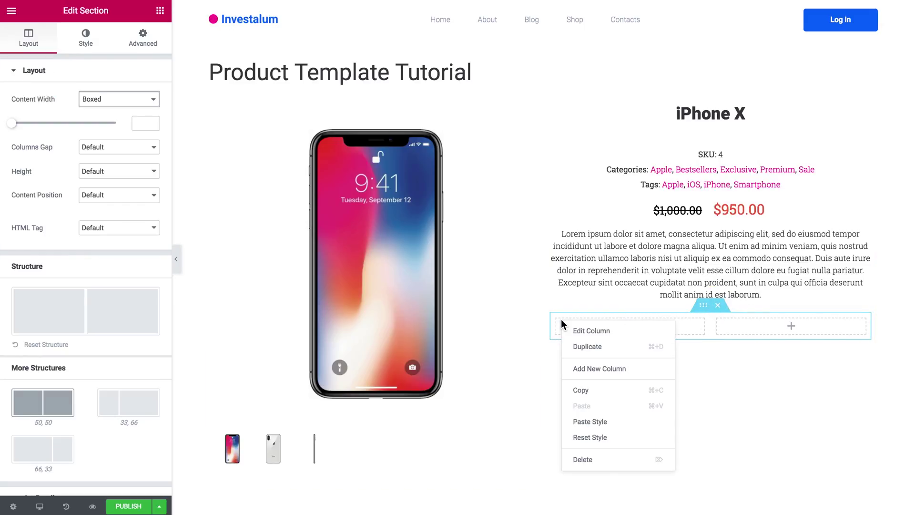
click(588, 347)
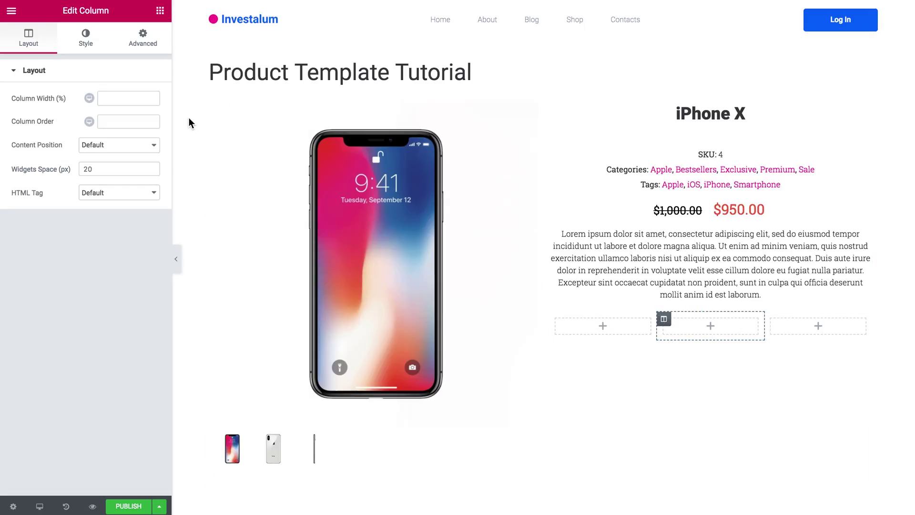
Place the Single Add to Cart widget in the middle of the three inner columns and widen that column on both sides.
click(160, 10)
scroll(110, 189, down, 15)
scroll(110, 191, down, 3)
scroll(111, 190, up, 5)
scroll(110, 191, up, 1)
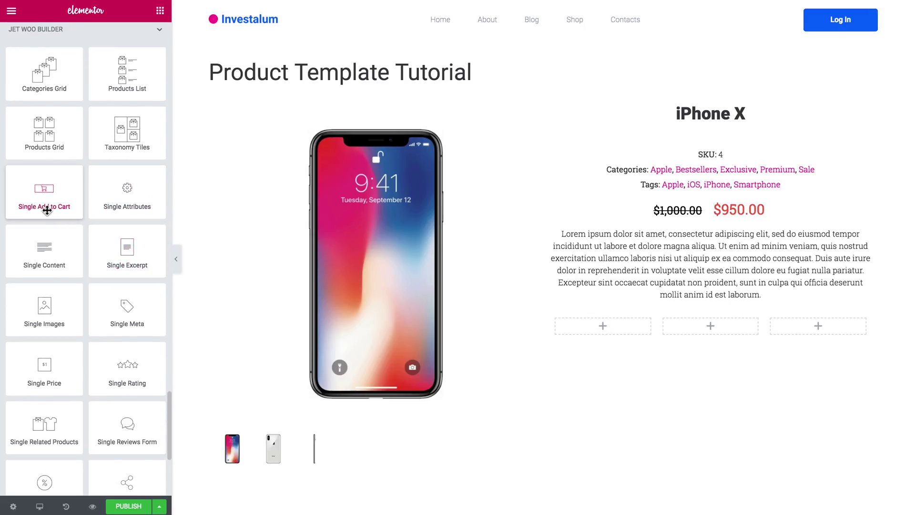
drag(40, 200, 709, 328)
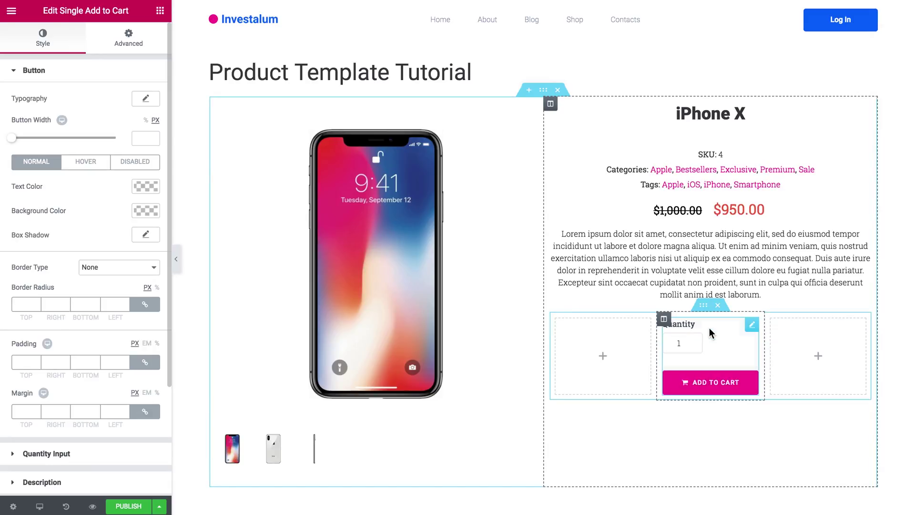
drag(657, 357, 608, 352)
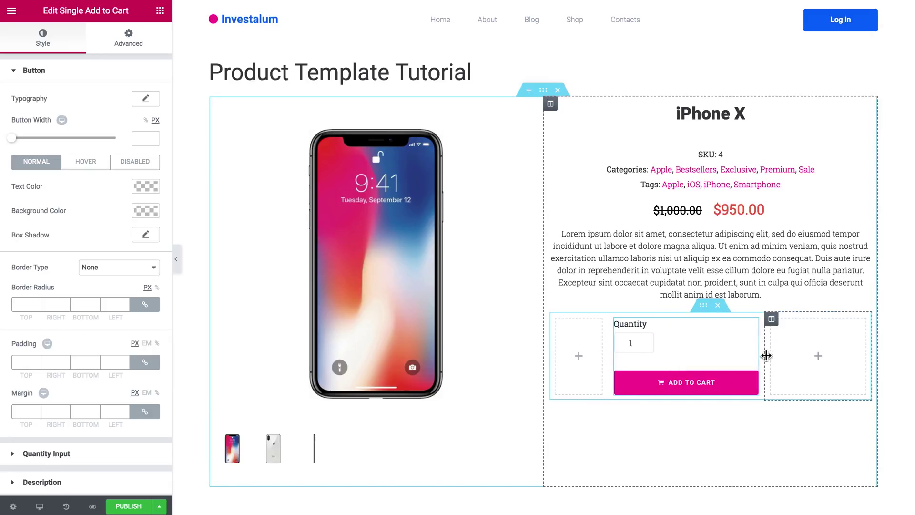
drag(778, 356, 822, 354)
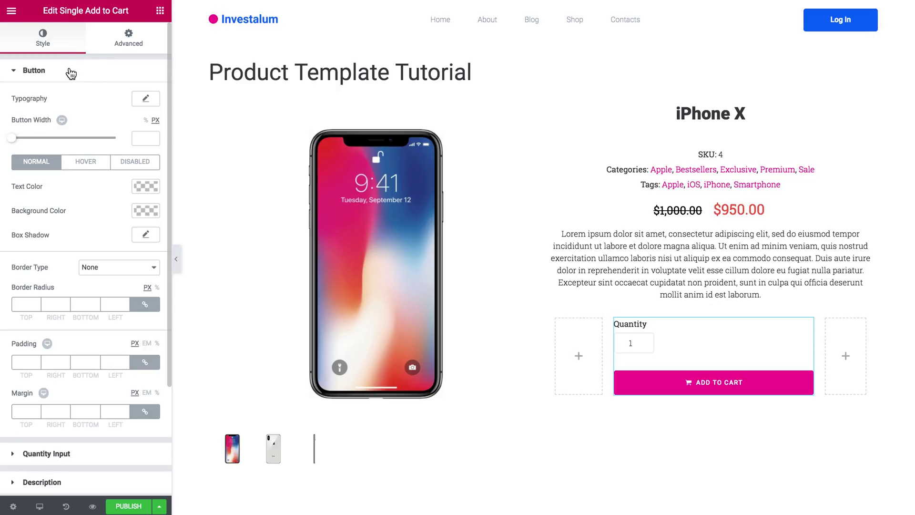
Set the quantity input width of the Single Add to Cart widget to 345 px.
click(42, 74)
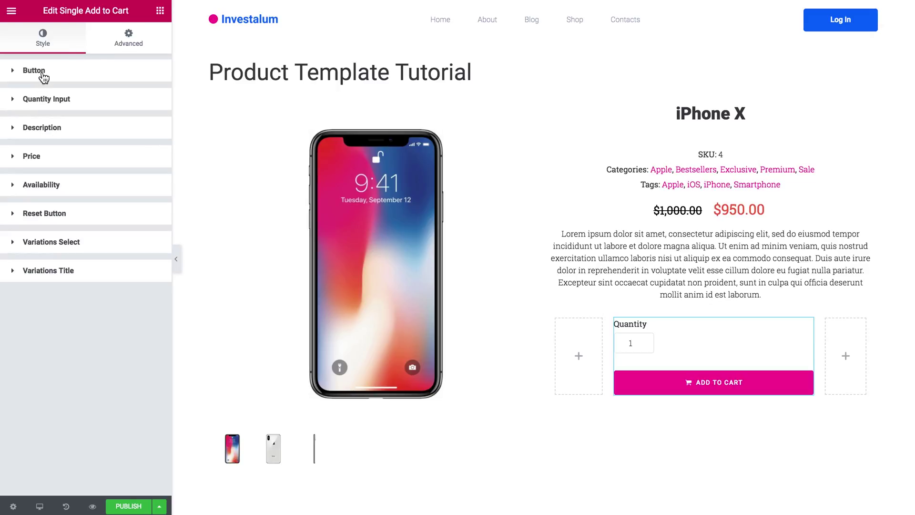
click(39, 104)
drag(17, 191, 47, 195)
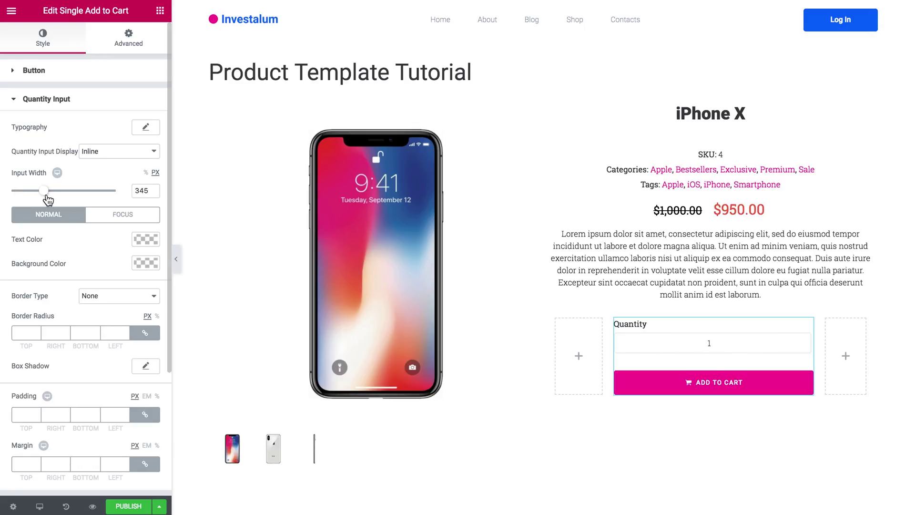
Examine the remaining Quantity Input, Reset Button and Variations Select style settings of the Single Add to Cart widget.
click(107, 217)
click(67, 219)
scroll(68, 218, down, 3)
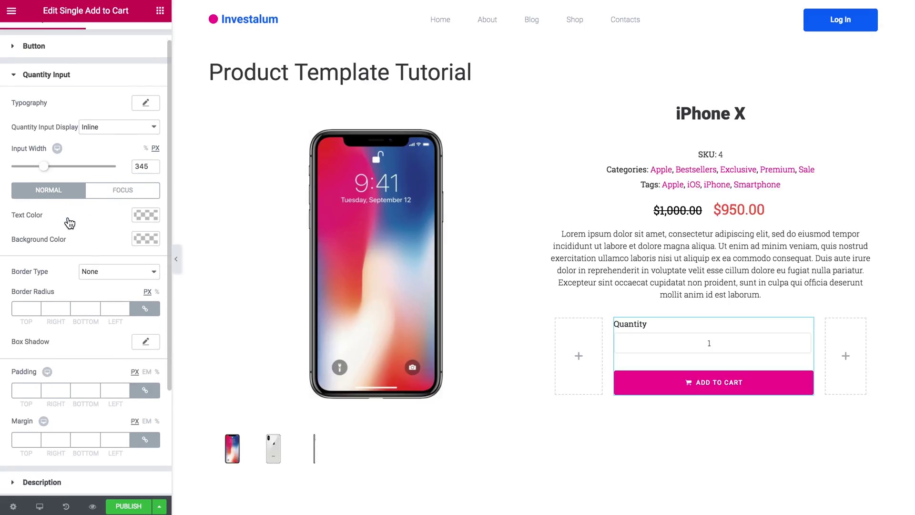
scroll(71, 191, up, 2)
click(87, 70)
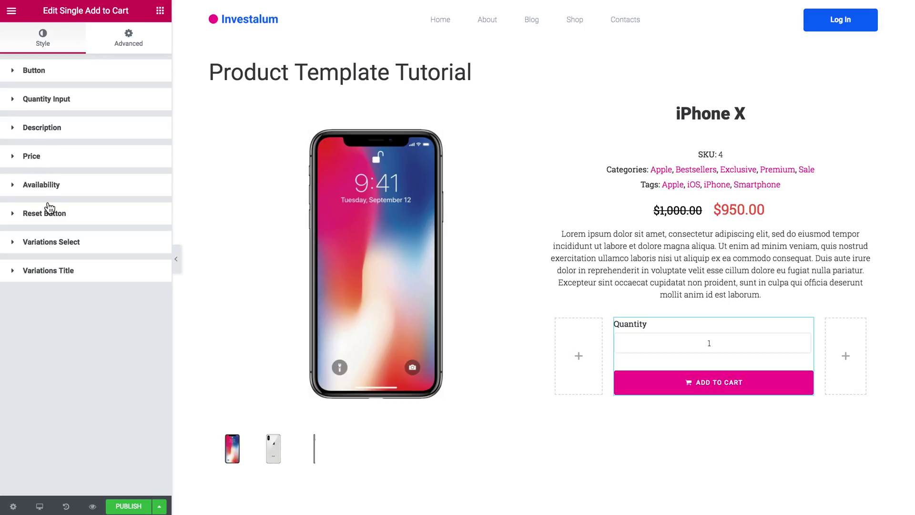
click(18, 215)
click(17, 216)
click(15, 243)
scroll(49, 264, down, 4)
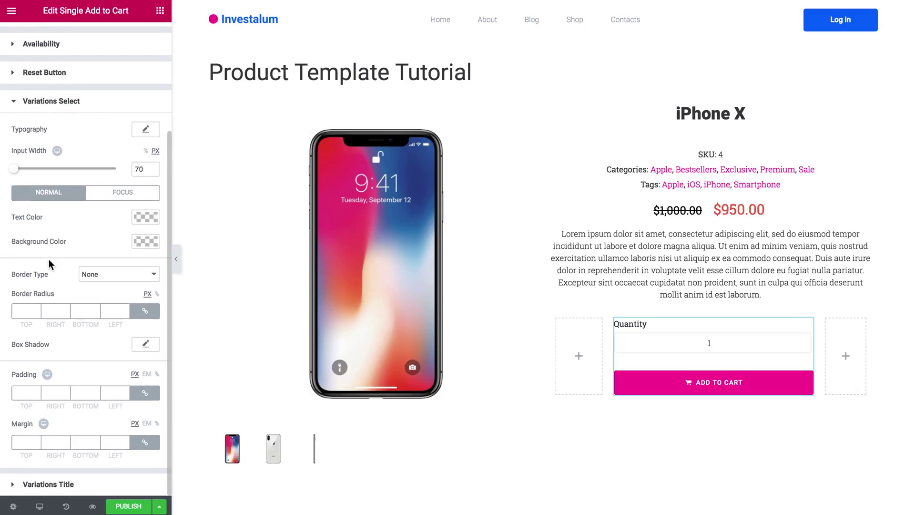
Examine the Variations Title and Reset Button style settings of the Single Add to Cart widget.
scroll(49, 264, up, 1)
click(66, 167)
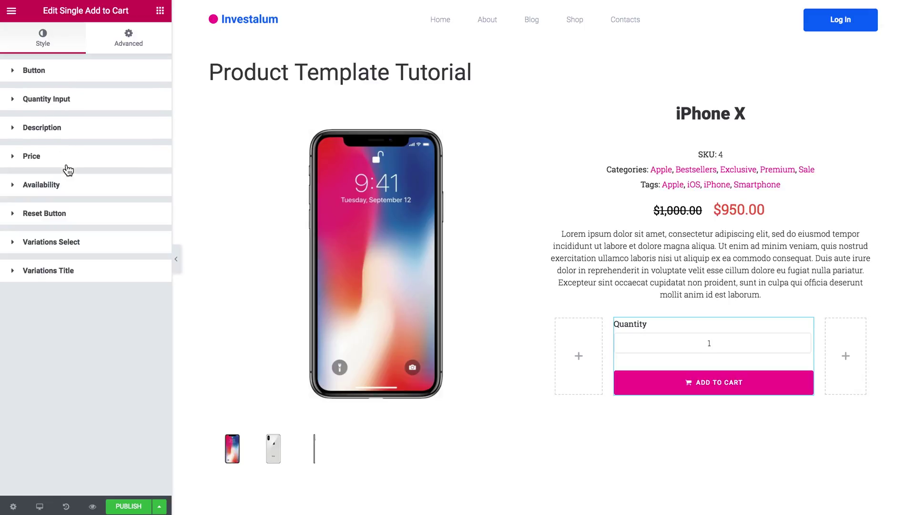
click(40, 274)
click(74, 271)
click(72, 222)
scroll(60, 341, down, 2)
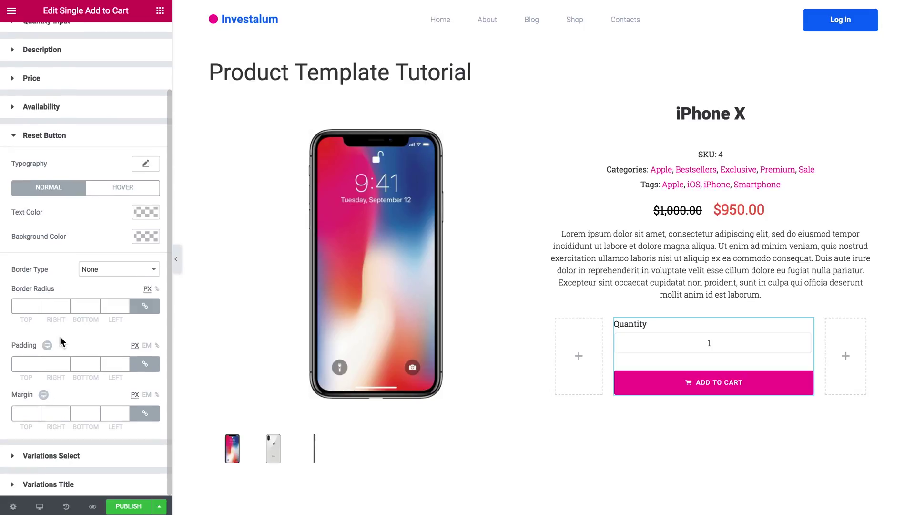
scroll(60, 336, up, 2)
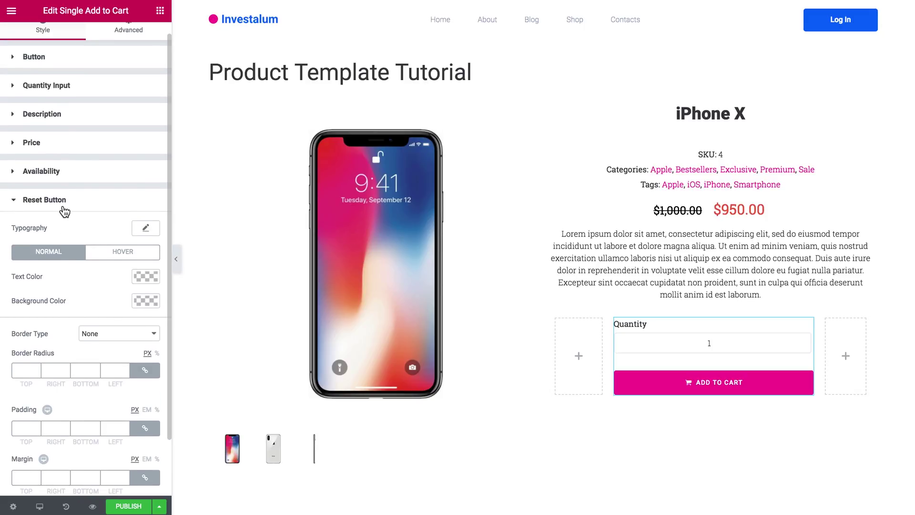
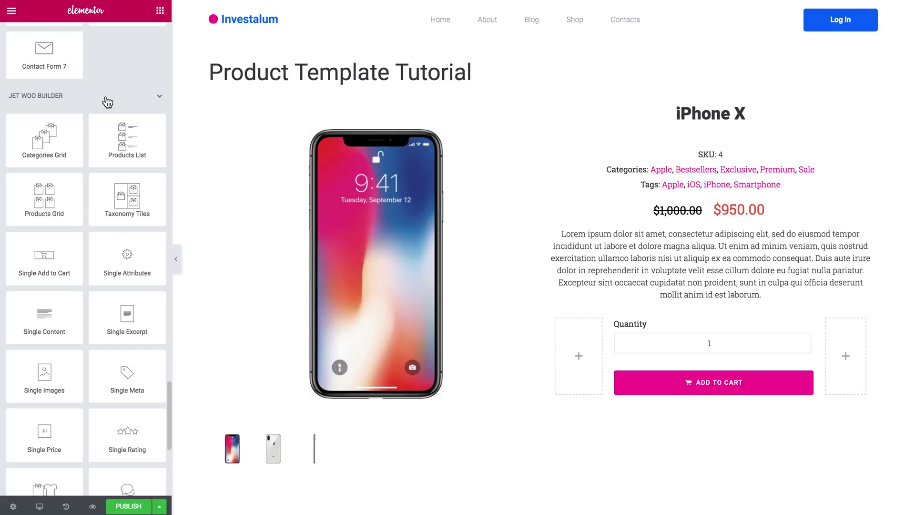
Place the Single Attributes widget directly below the add-to-cart columns section.
scroll(74, 194, down, 2)
scroll(73, 195, down, 2)
drag(131, 97, 624, 354)
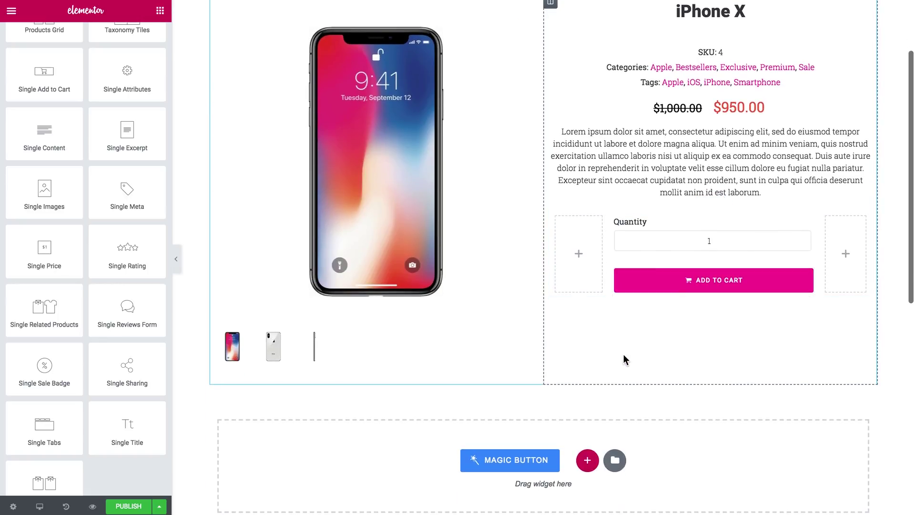
drag(117, 81, 703, 301)
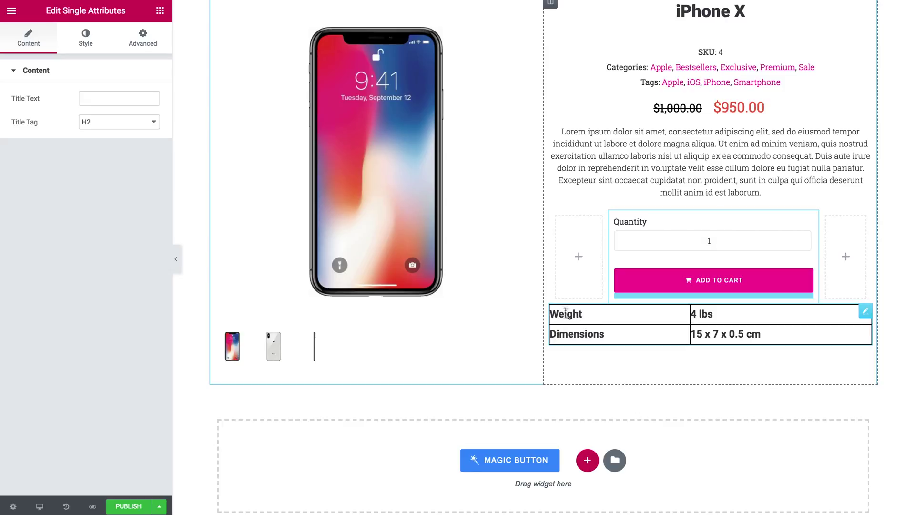
Set the border type of both the titles and the values in the attributes table to None.
click(86, 37)
click(48, 289)
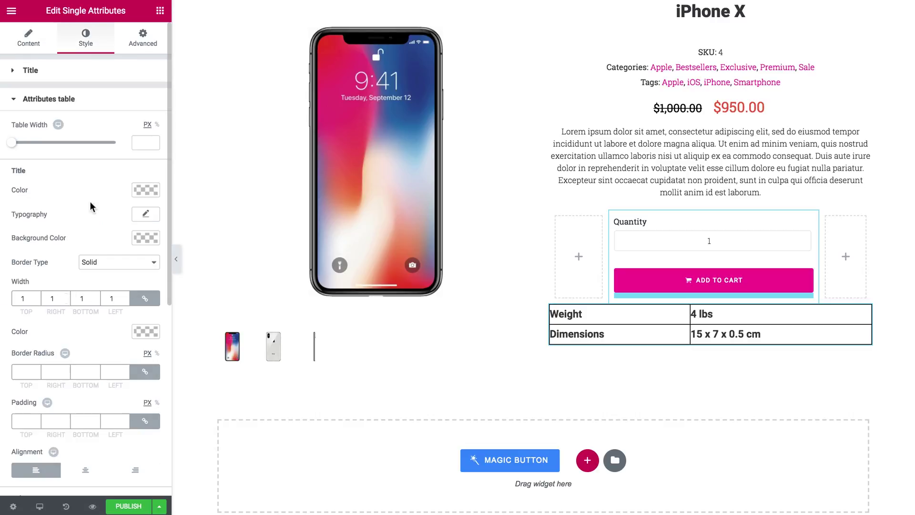
click(119, 262)
click(126, 251)
scroll(128, 266, down, 5)
click(128, 271)
click(127, 263)
Give the attributes table's values a lighter font weight in their typography settings.
click(146, 302)
click(133, 331)
click(120, 287)
Center-align both the titles and the values of the attributes table.
scroll(143, 260, up, 5)
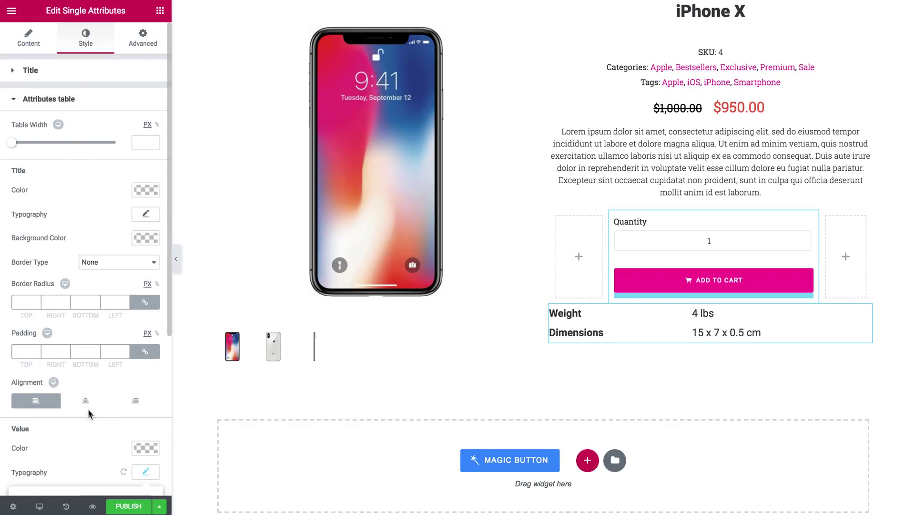
click(87, 403)
scroll(92, 143, down, 5)
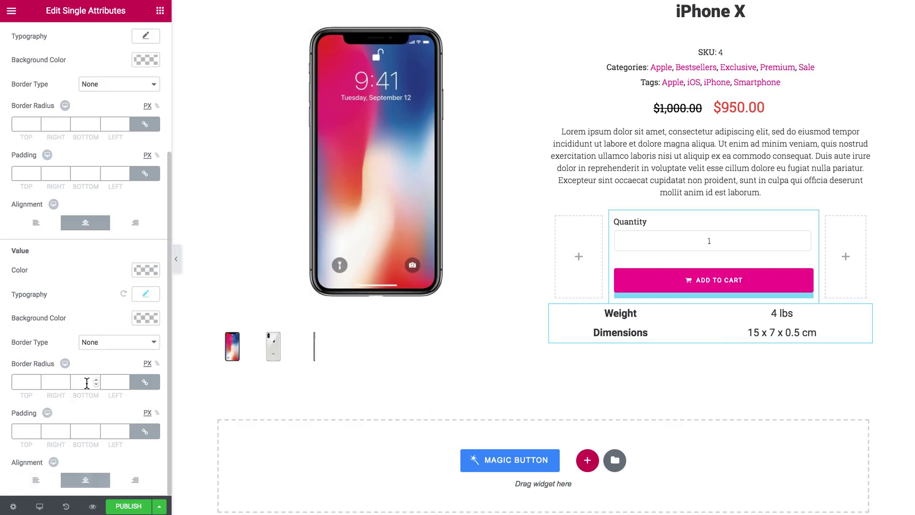
scroll(87, 383, up, 10)
click(17, 98)
click(36, 47)
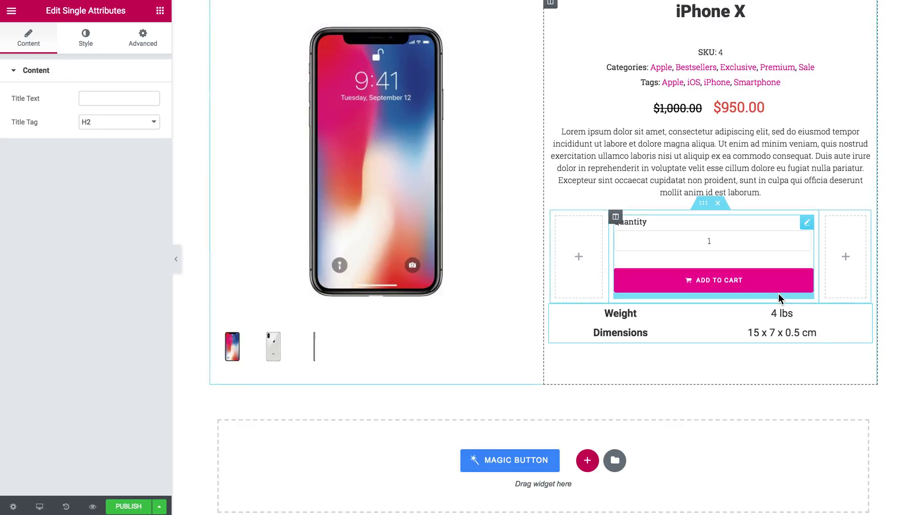
Move the Single Meta widget below the attributes table and preview the layout without the editing panel.
scroll(781, 297, up, 2)
drag(721, 147, 719, 341)
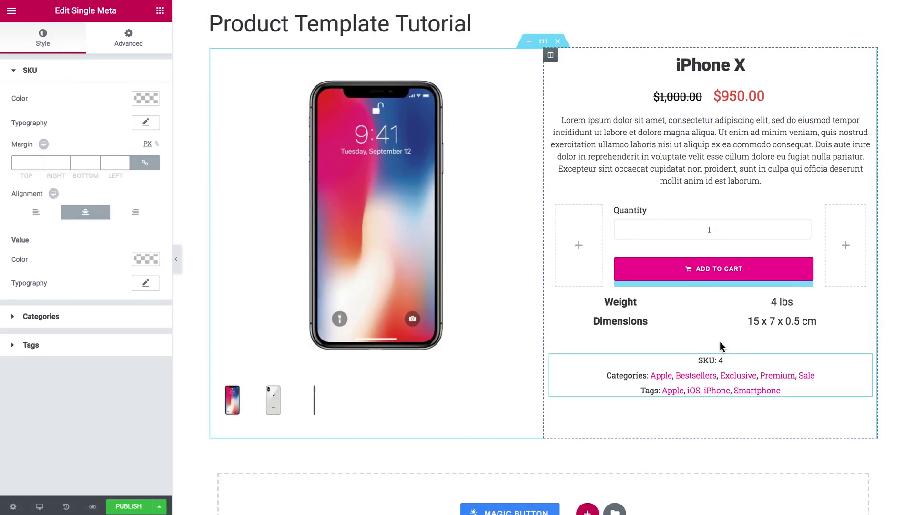
click(176, 259)
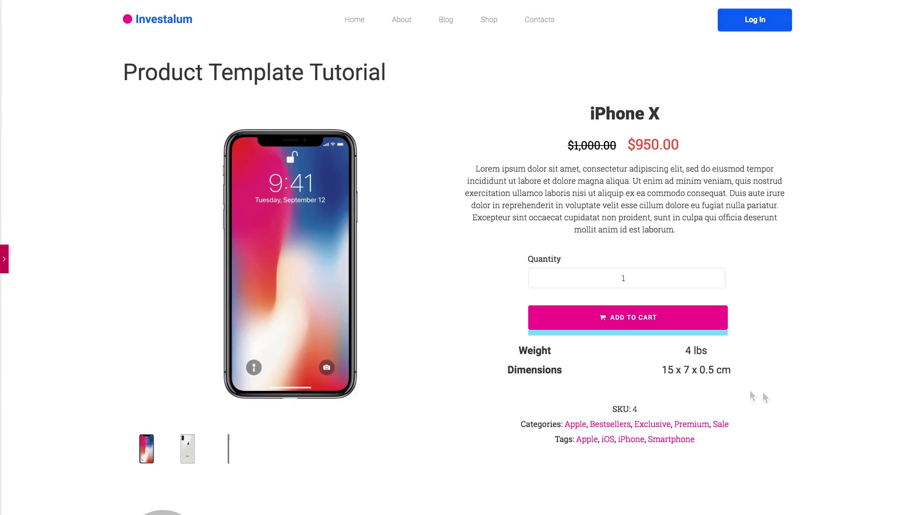
click(4, 263)
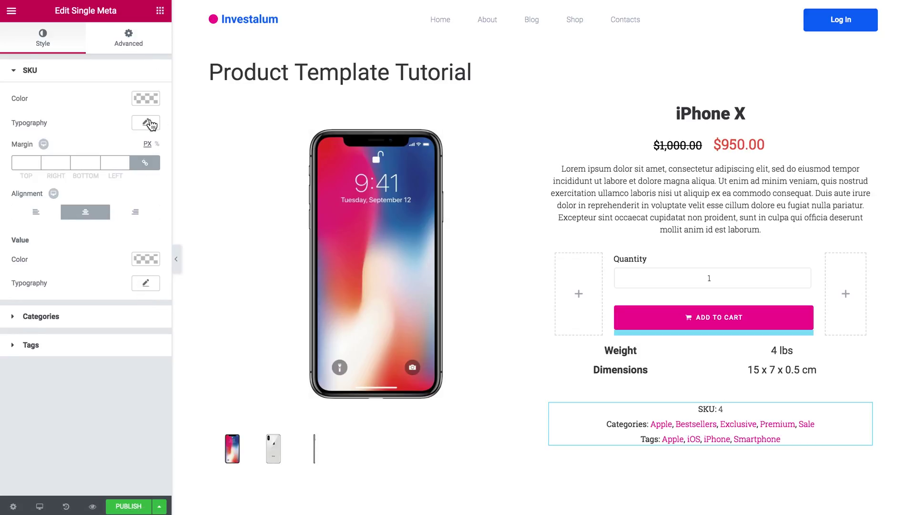
Look through the available Jet Woo Builder widgets for single product pages.
click(161, 11)
scroll(140, 208, down, 20)
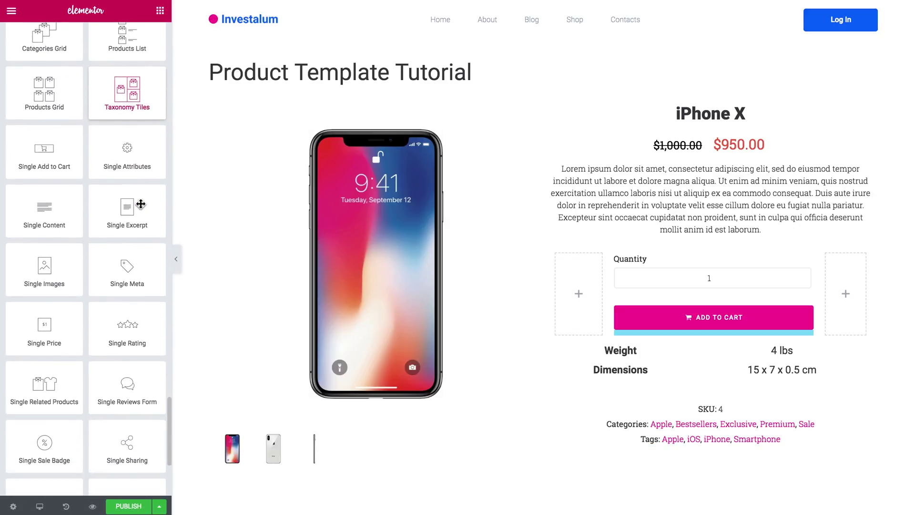
scroll(140, 204, down, 3)
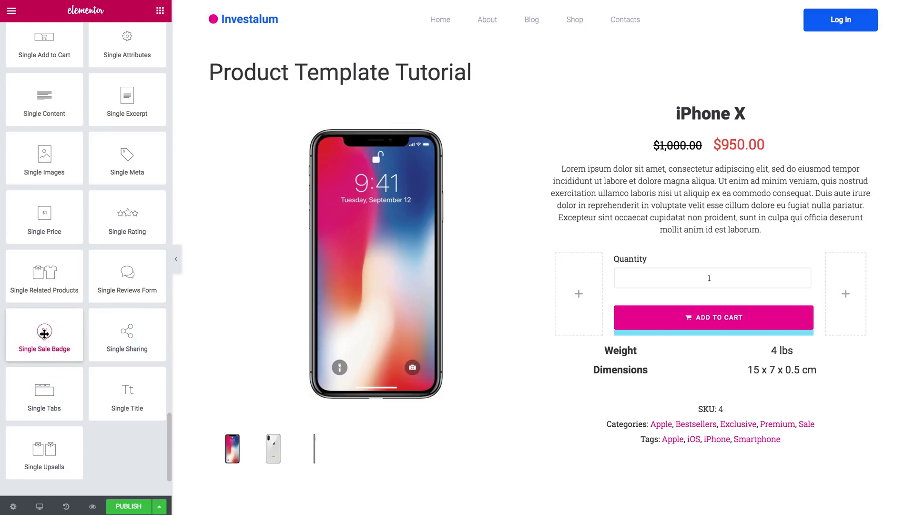
scroll(57, 451, up, 1)
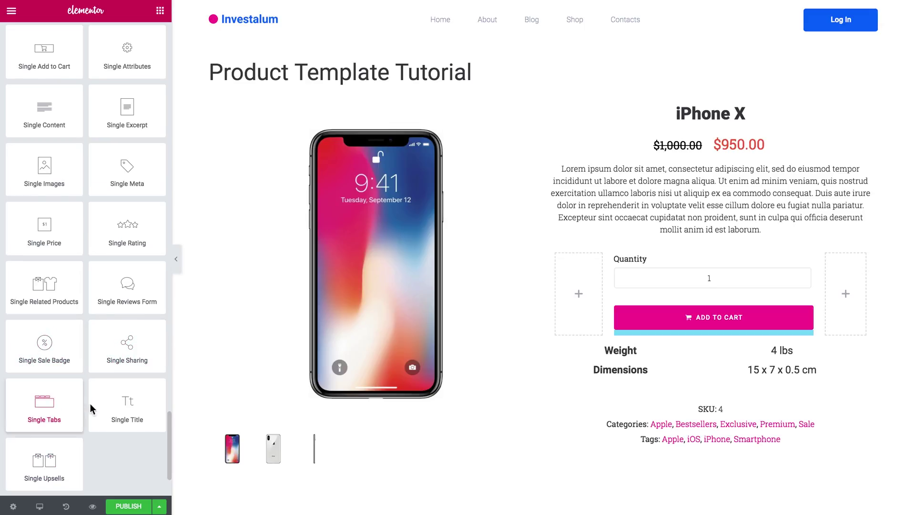
scroll(98, 377, up, 6)
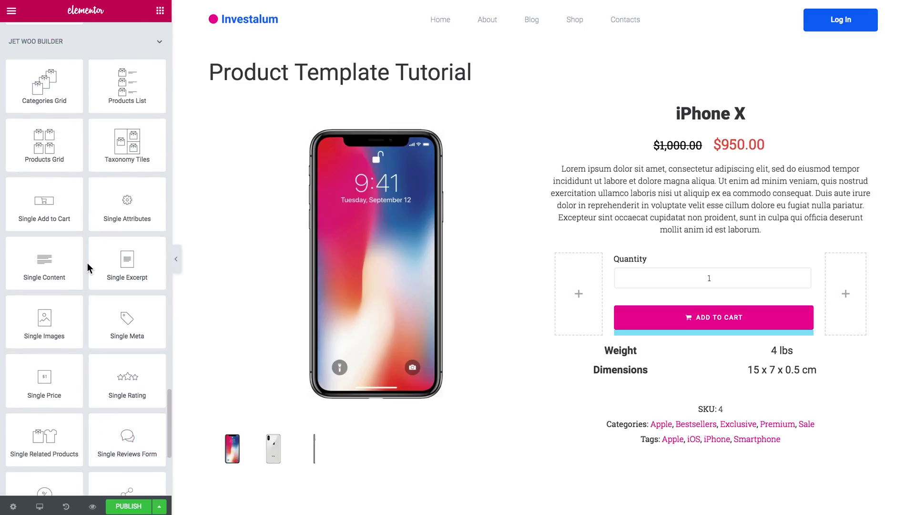
scroll(117, 321, down, 3)
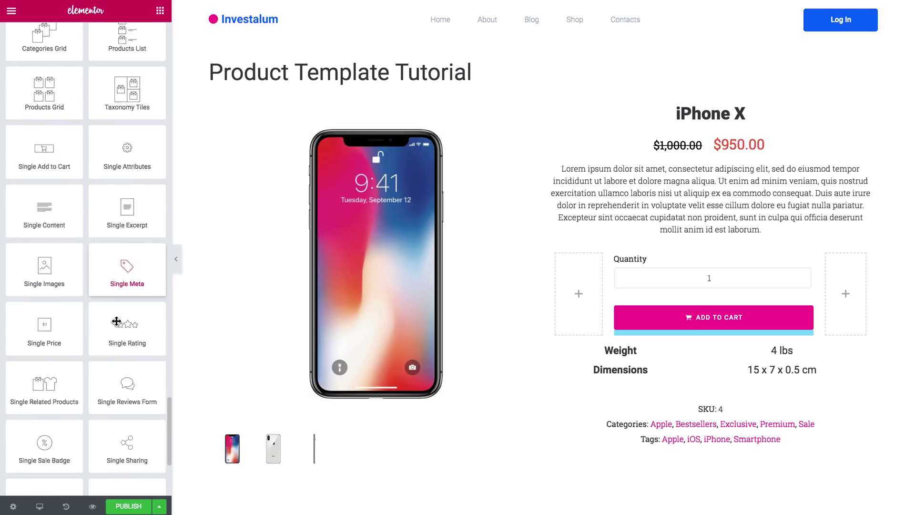
scroll(116, 321, up, 2)
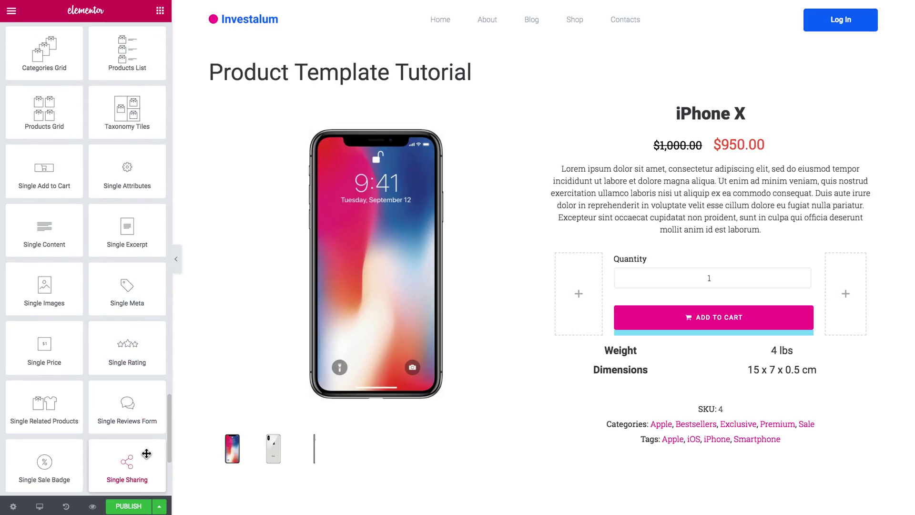
Publish the product template and leave the editor for the WordPress dashboard.
click(129, 506)
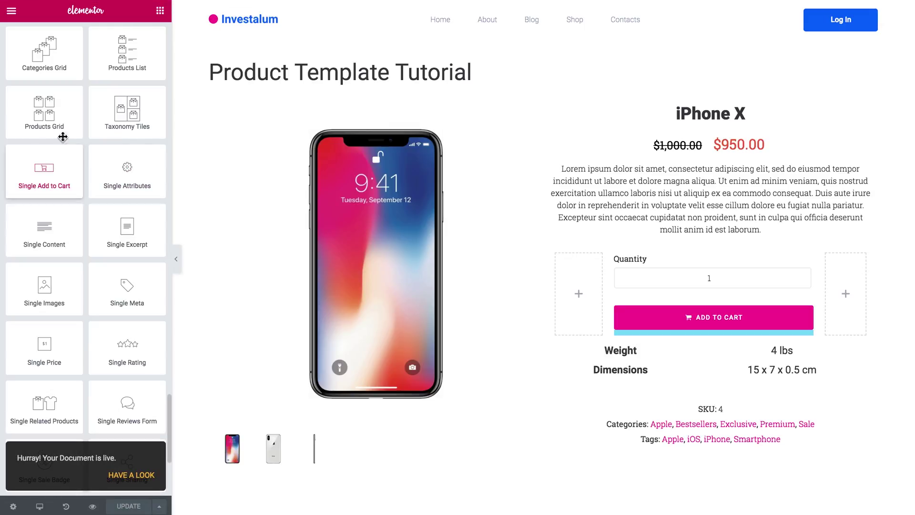
click(12, 11)
click(92, 251)
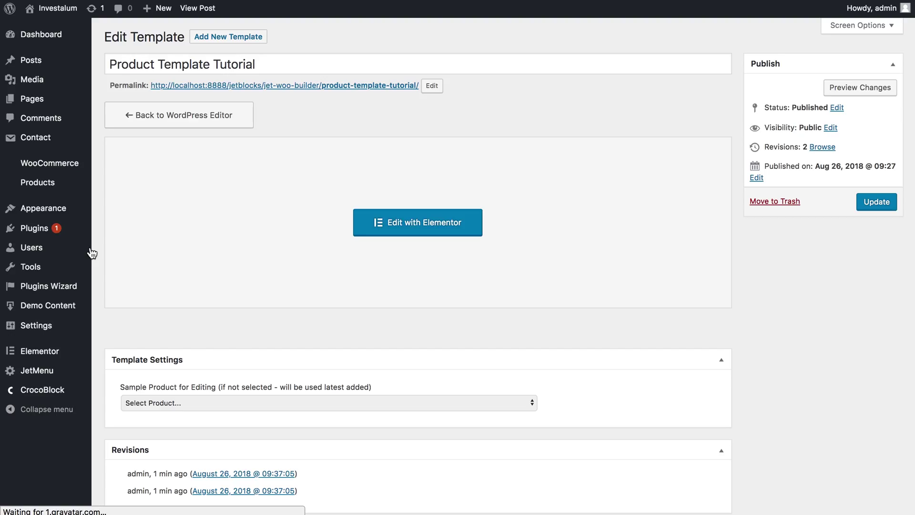
Open the iMac Pro with 5K Retina Display product for editing from the product list.
mouse_move(52, 187)
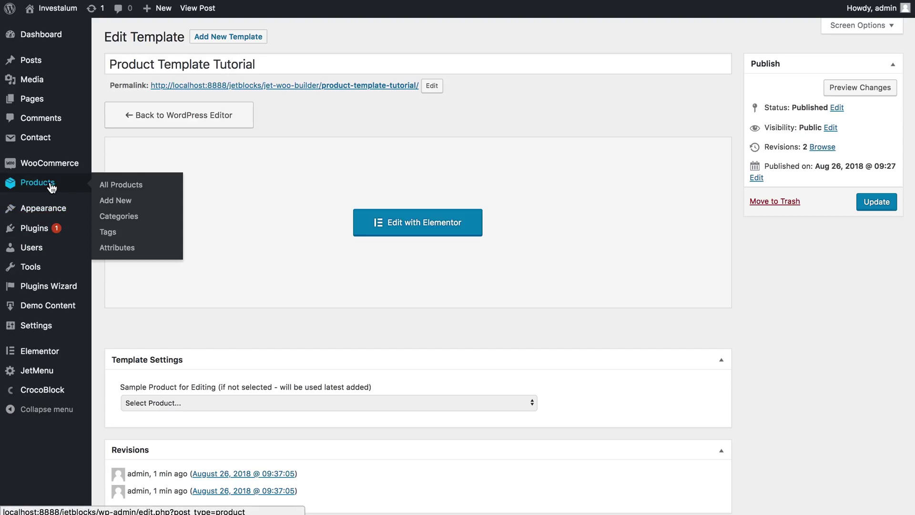
click(47, 185)
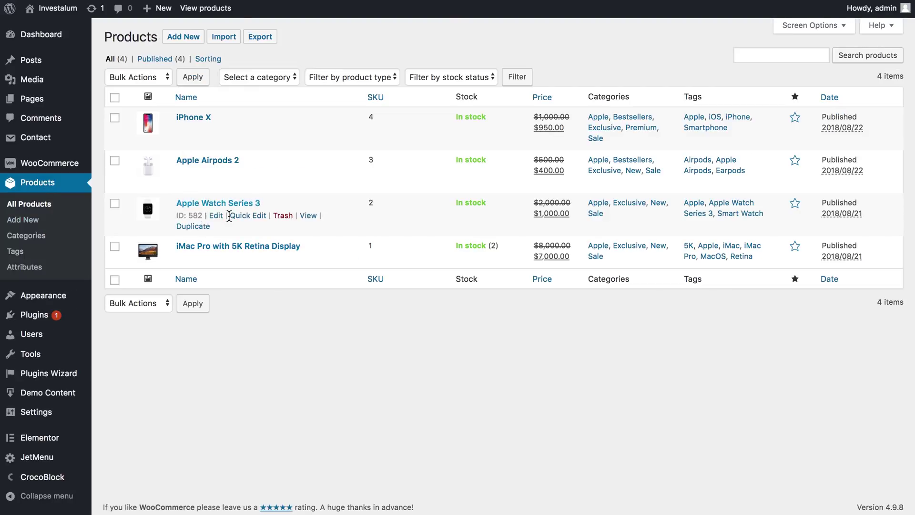
mouse_move(210, 143)
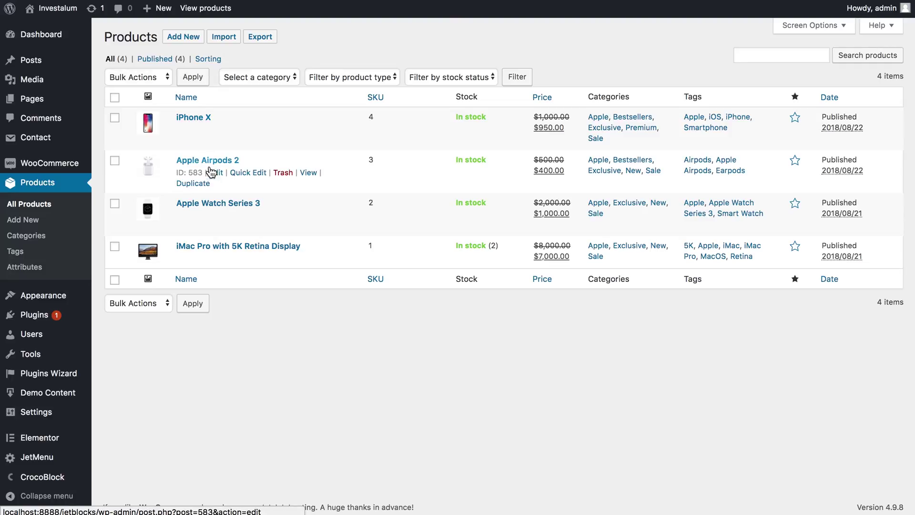
mouse_move(211, 205)
mouse_move(200, 243)
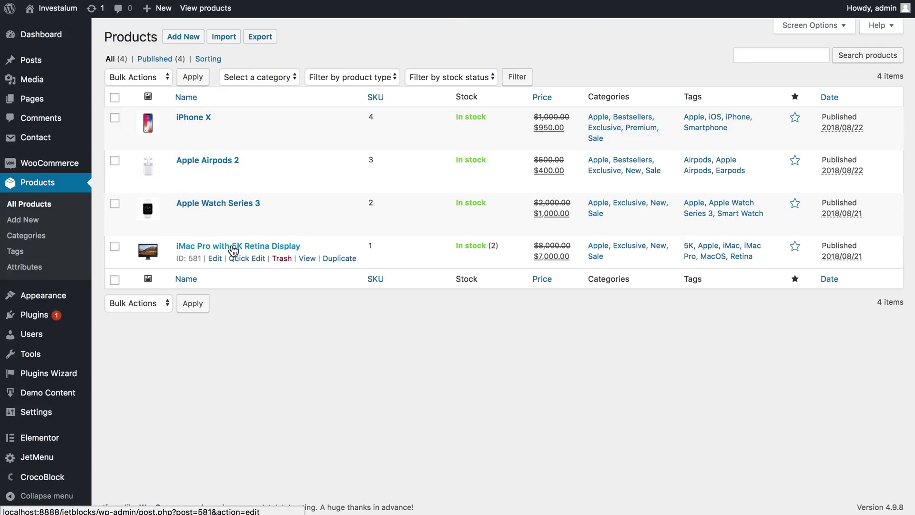
click(215, 259)
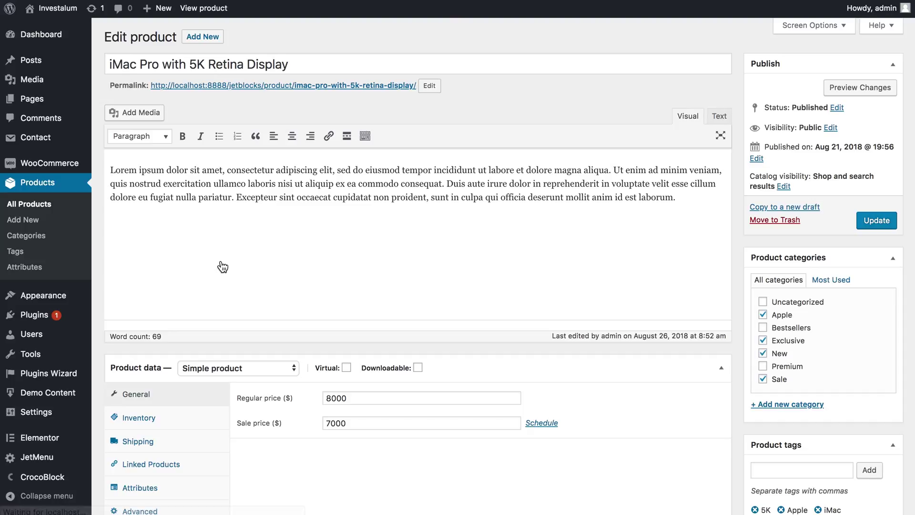
Assign Product Template Tutorial as the product's custom Jet Woo Builder template and update the product.
scroll(563, 305, down, 10)
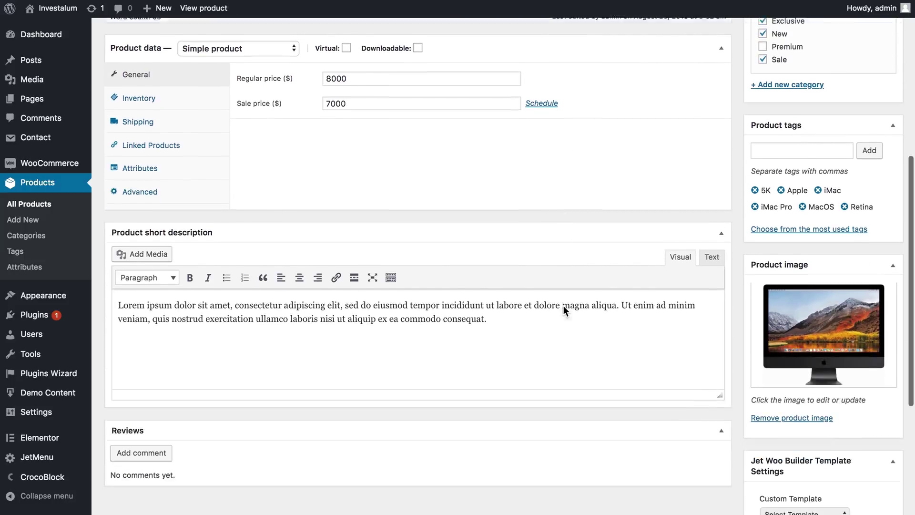
scroll(563, 307, down, 2)
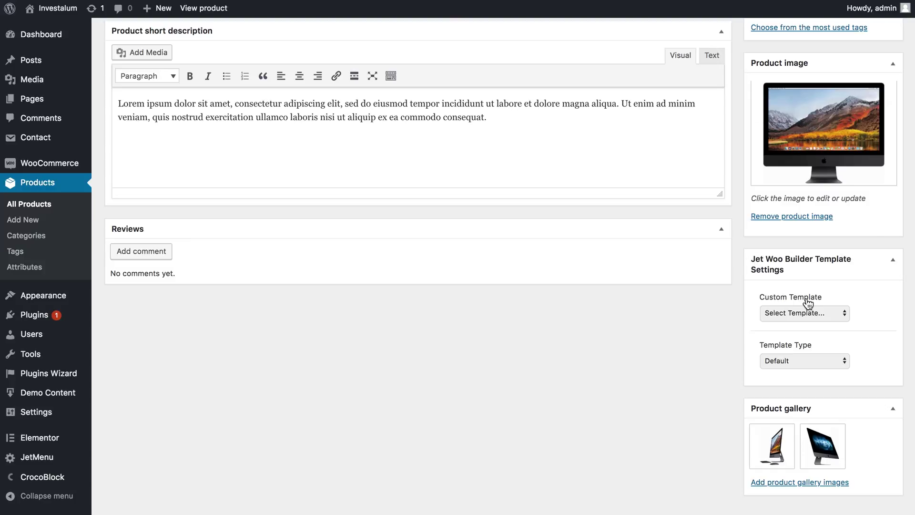
click(808, 312)
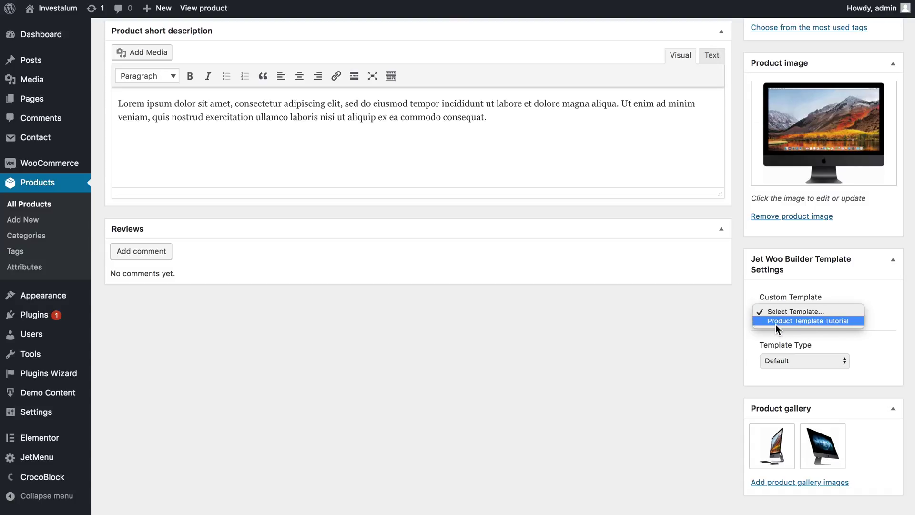
click(807, 320)
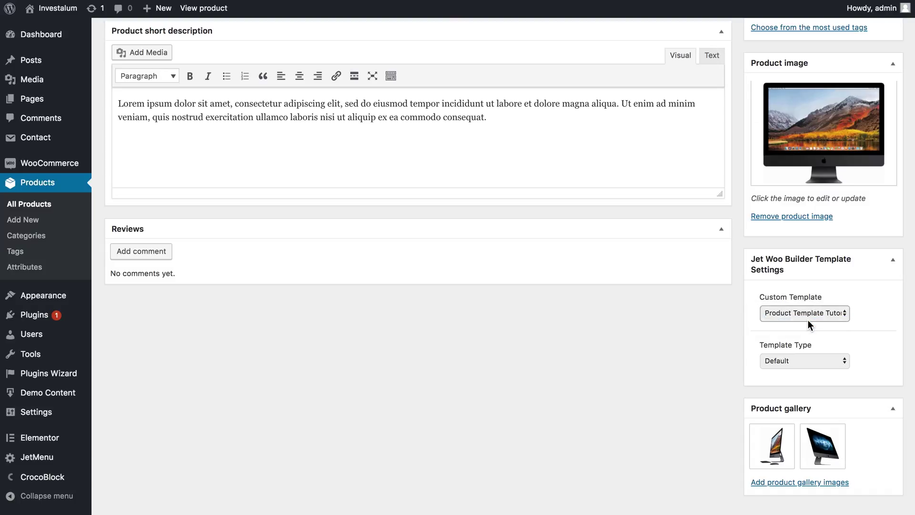
scroll(808, 319, up, 8)
click(877, 67)
scroll(666, 172, up, 4)
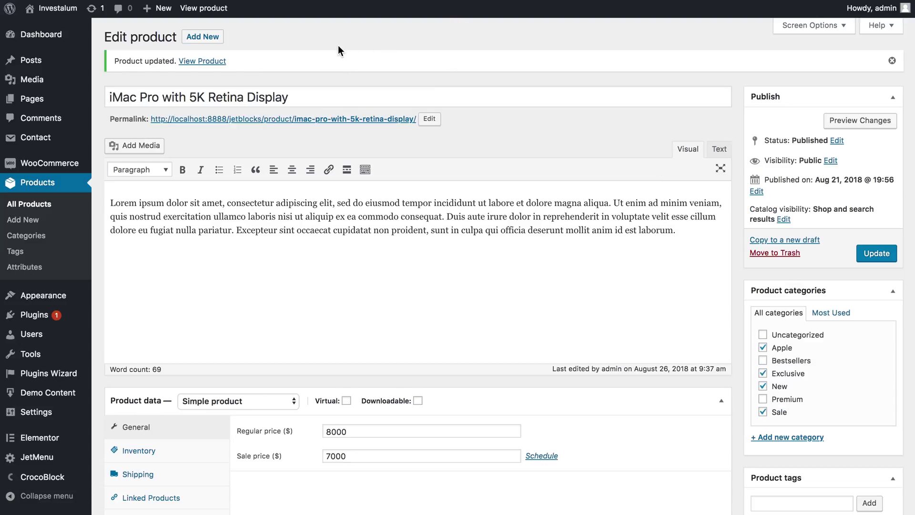
View the updated product on the site and check its third and second gallery images.
click(218, 65)
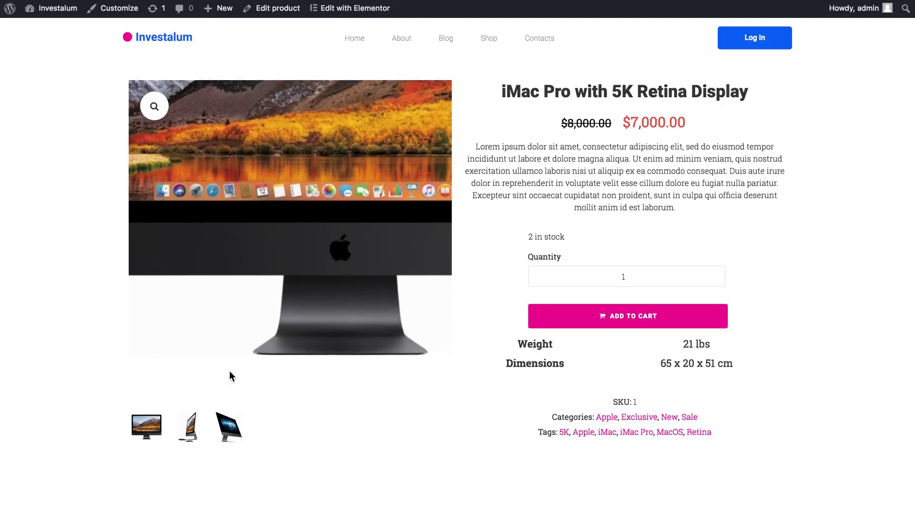
click(234, 436)
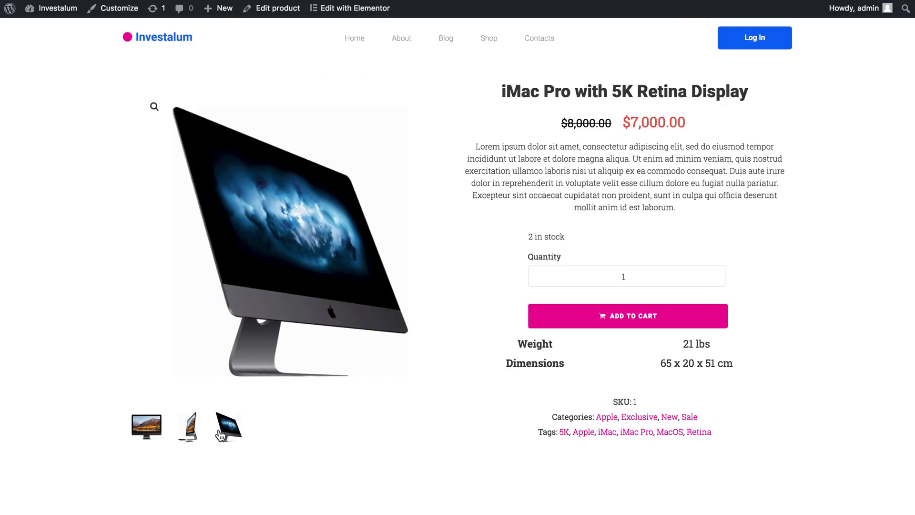
click(200, 430)
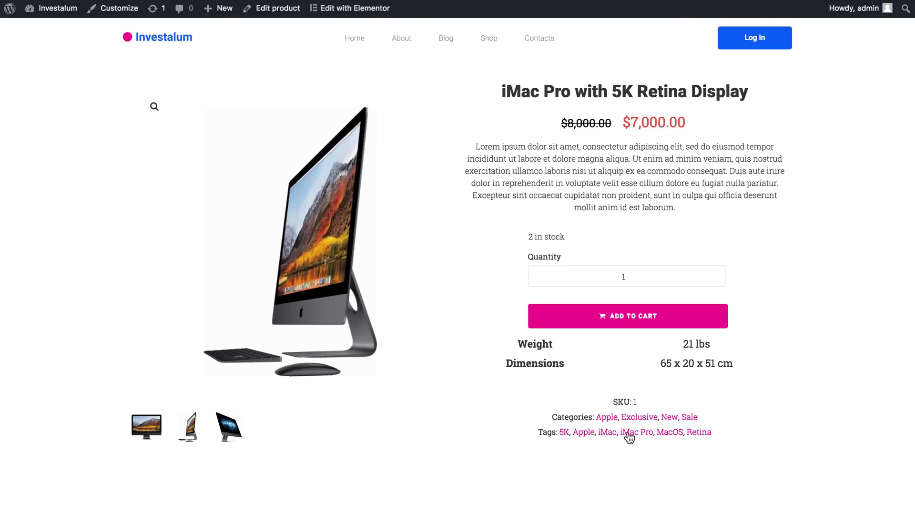